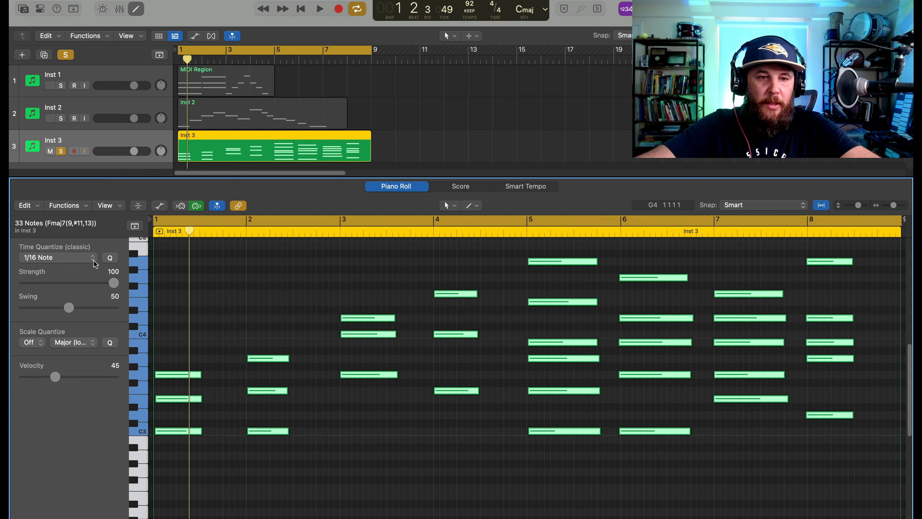
Step: Quantize all the selected notes in the Inst 3 region to 1/1 Note, then clear the note selection
left_click(58, 257)
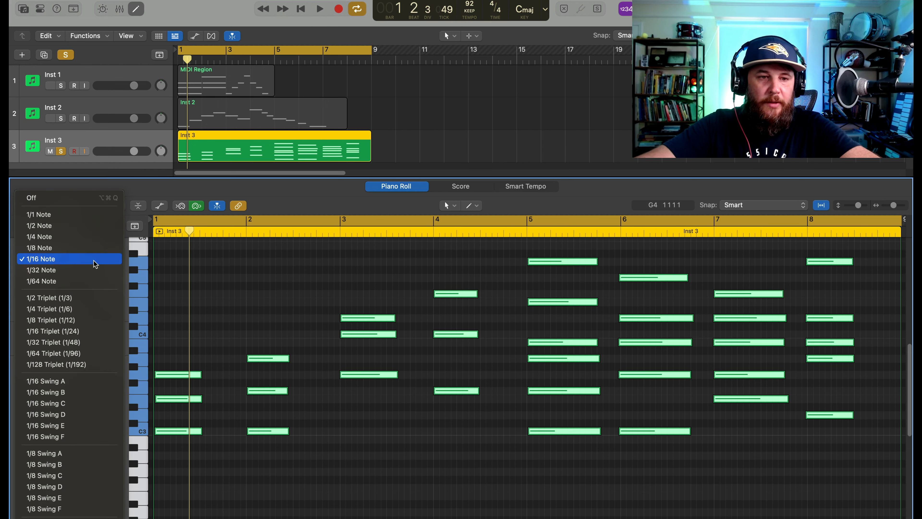
left_click(59, 215)
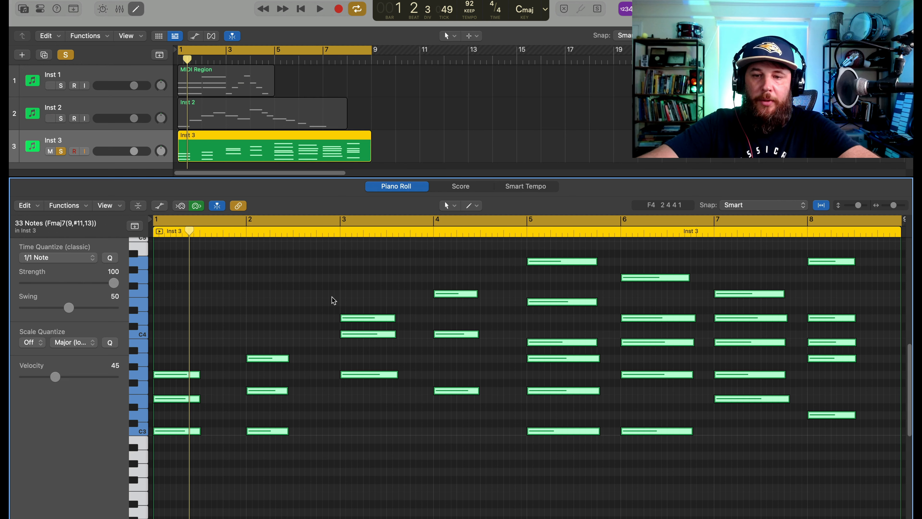
left_click(312, 291)
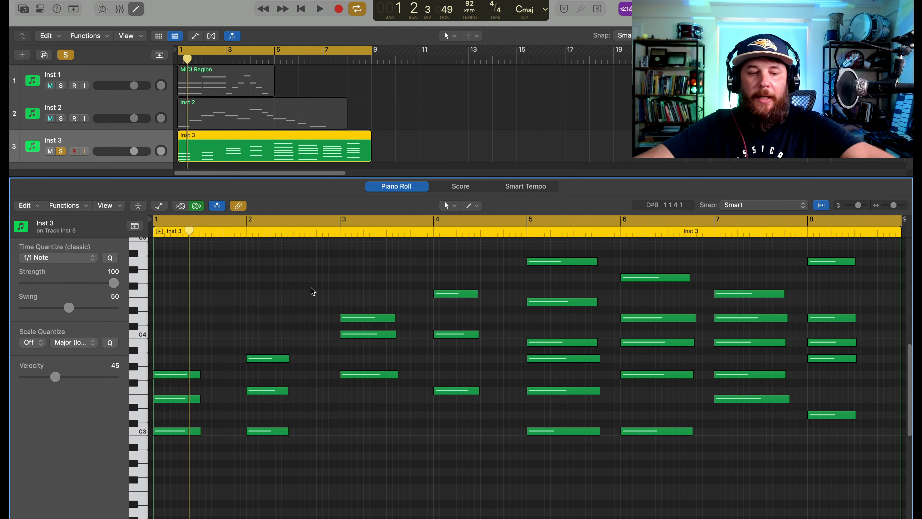
Step: Make all notes legato, shortening the overlapped ones, and lengthen the five notes of the bar 8 chord to the region's end
key("super+a")
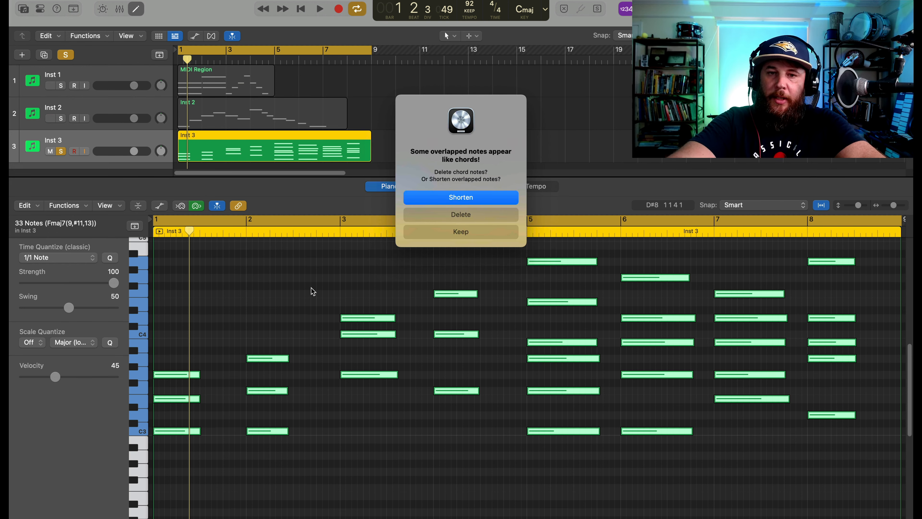
key("Return")
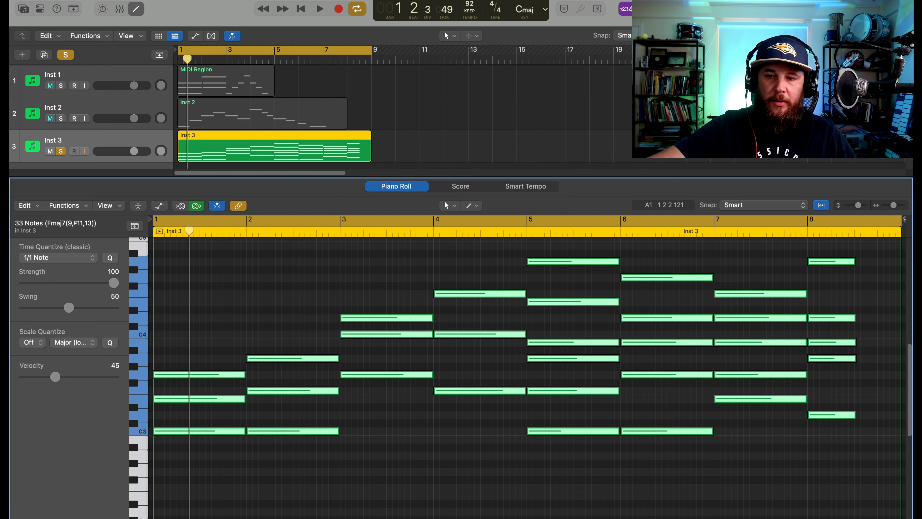
scroll(526, 363, "right", 10)
left_click(261, 499)
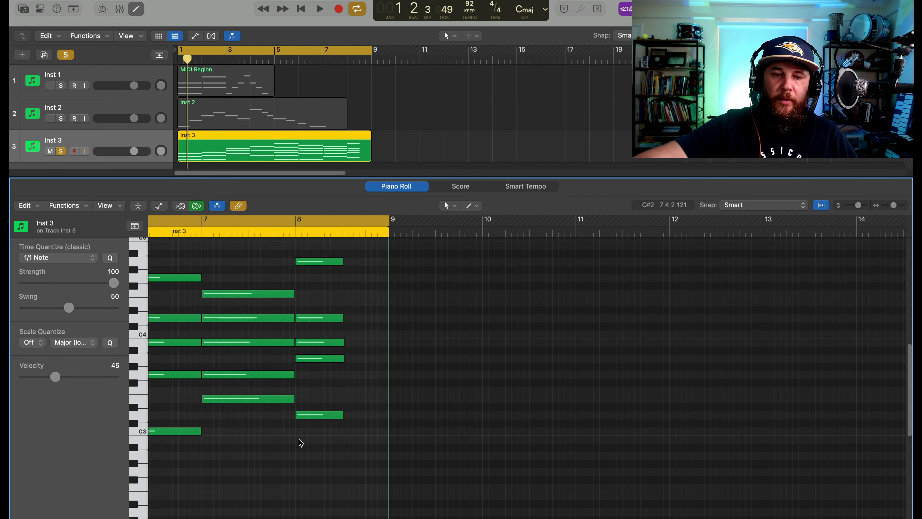
left_click_drag(330, 262, 350, 451)
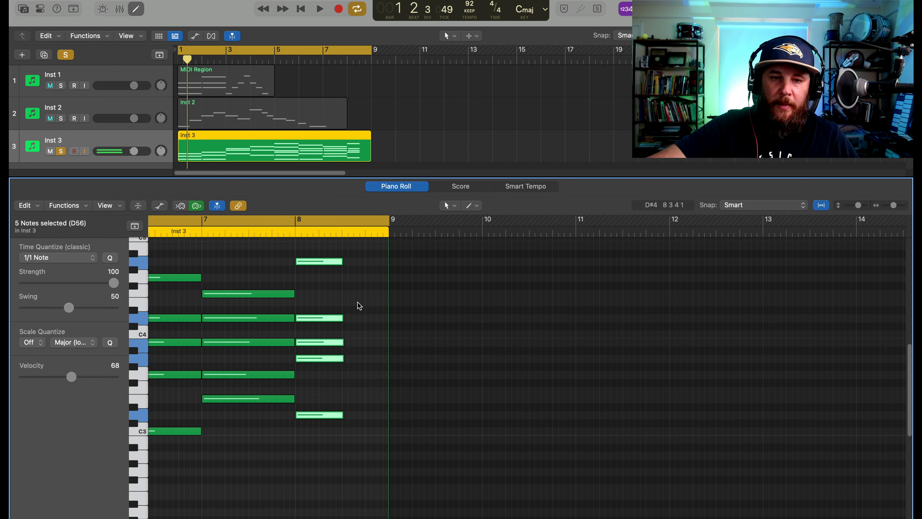
left_click_drag(342, 262, 385, 269)
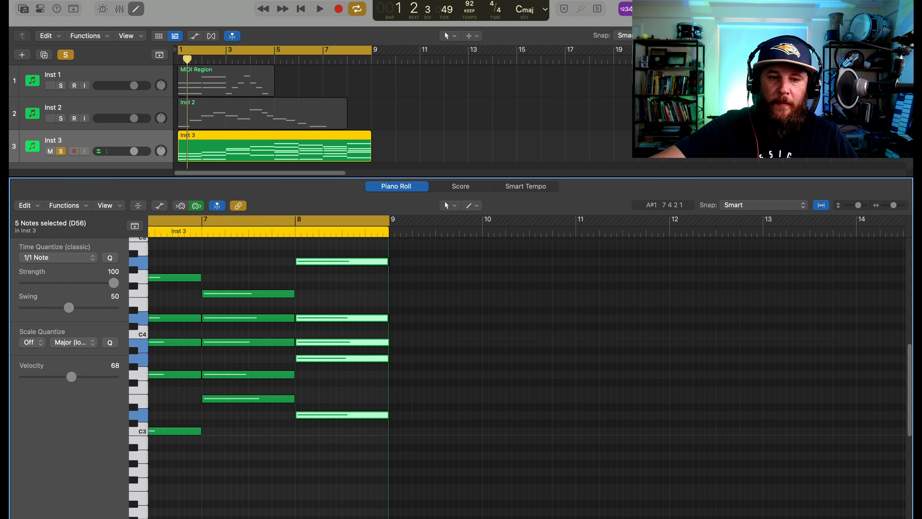
key("z")
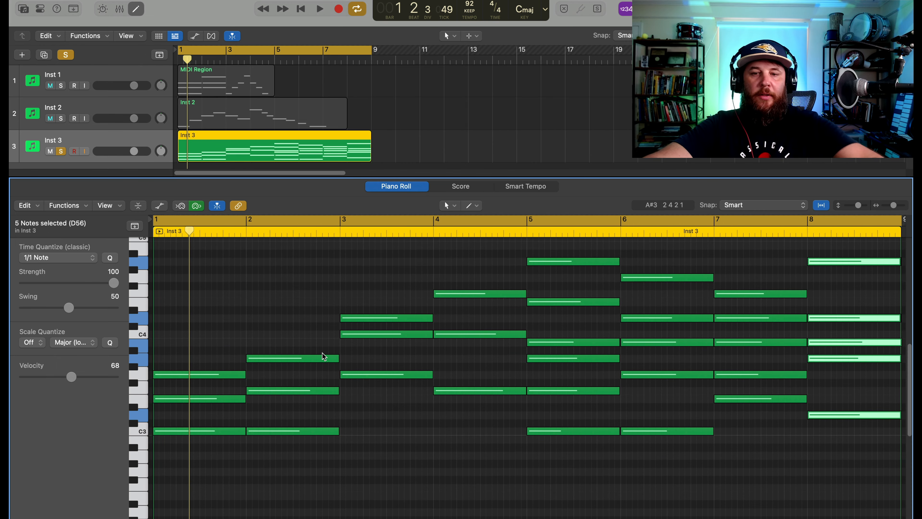
Step: Play back the Inst 3 chord progression, stop it and move the playhead back to bar 3
key("space")
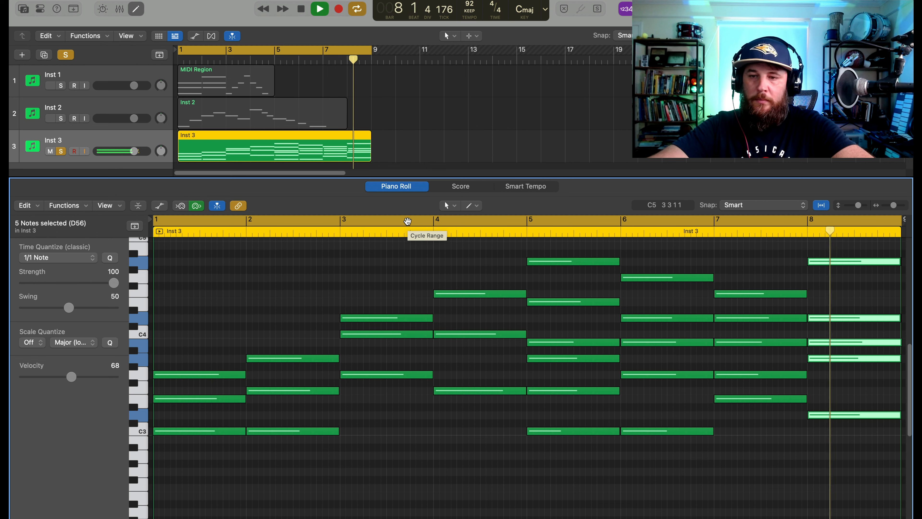
key("space")
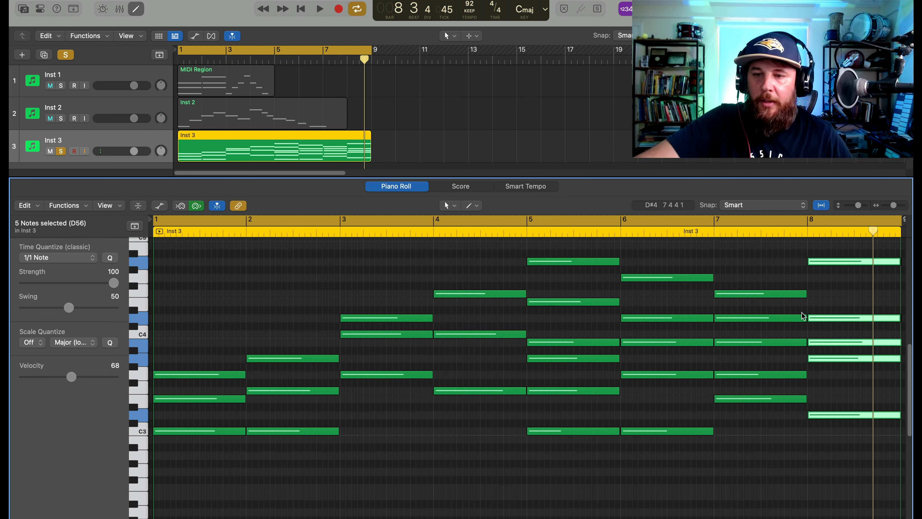
left_click_drag(873, 228, 380, 230)
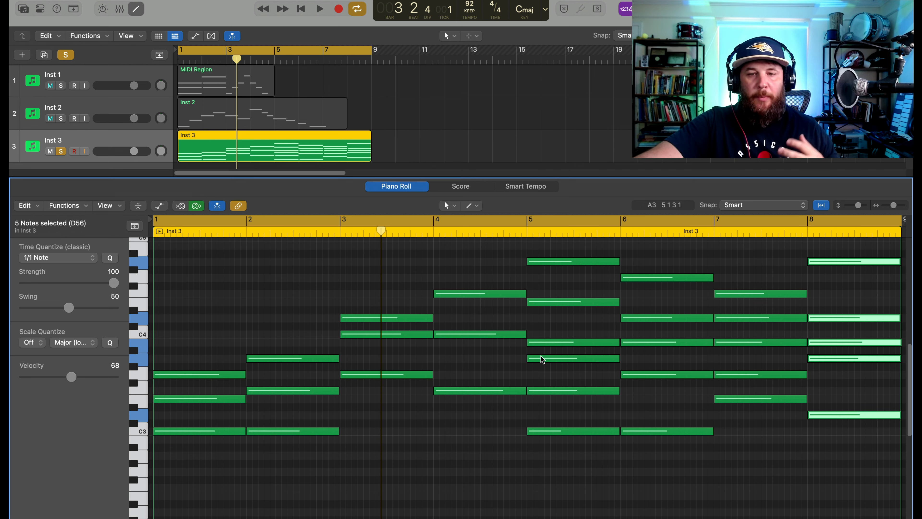
Step: Delete the A3 note in bar 5 and transpose the D4 note in bar 3 down one octave to D3
left_click(557, 359)
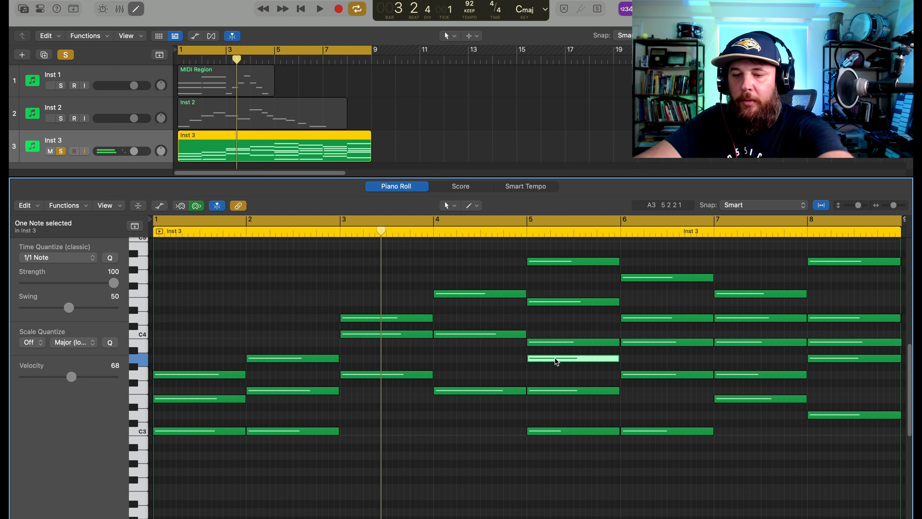
key("Delete")
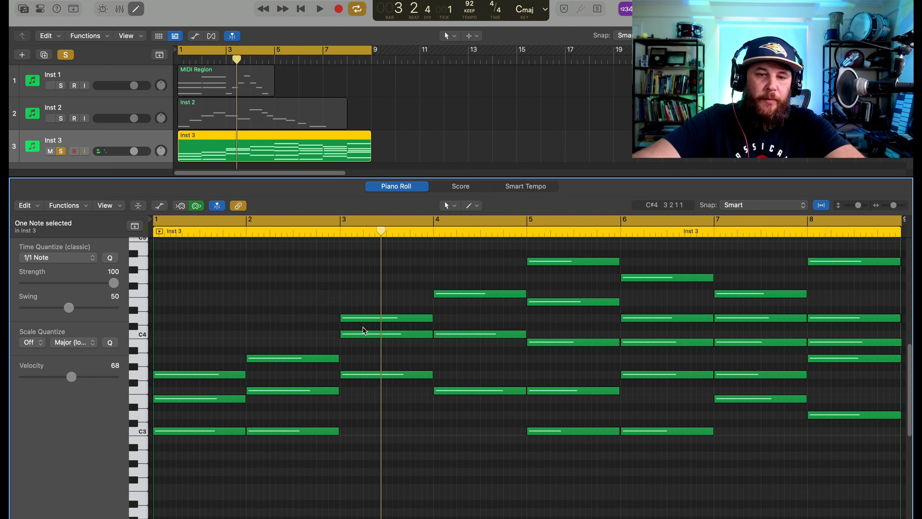
left_click(368, 321)
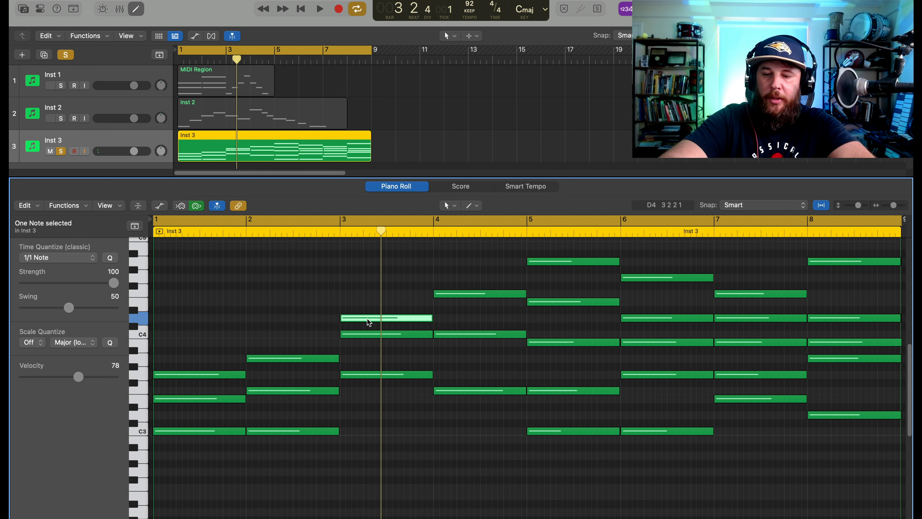
key("alt+shift+Down")
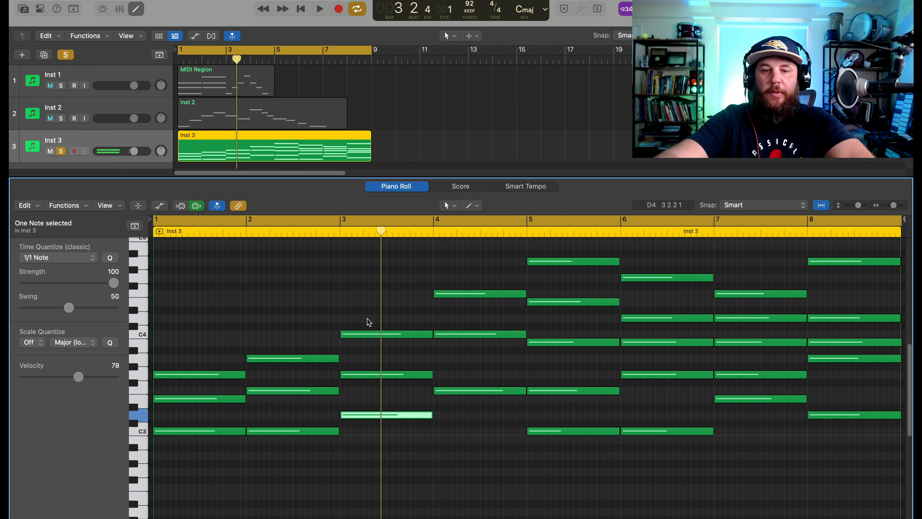
Step: Lower the B3 note in bar 6 by two semitones to A3
left_click(660, 343)
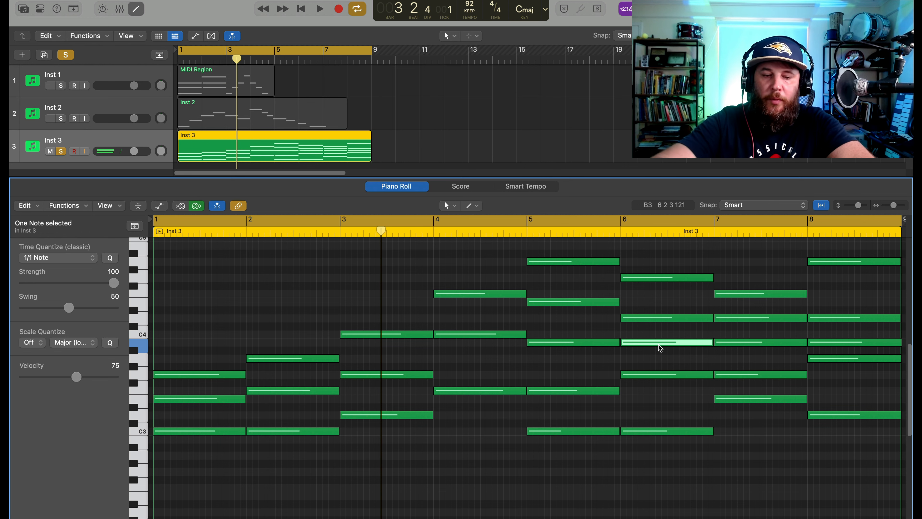
mouse_move(658, 348)
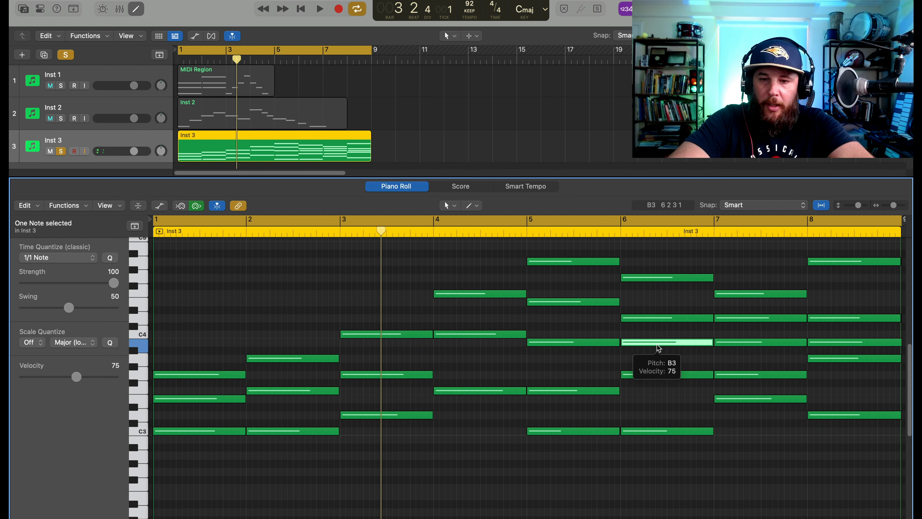
key("alt+Down")
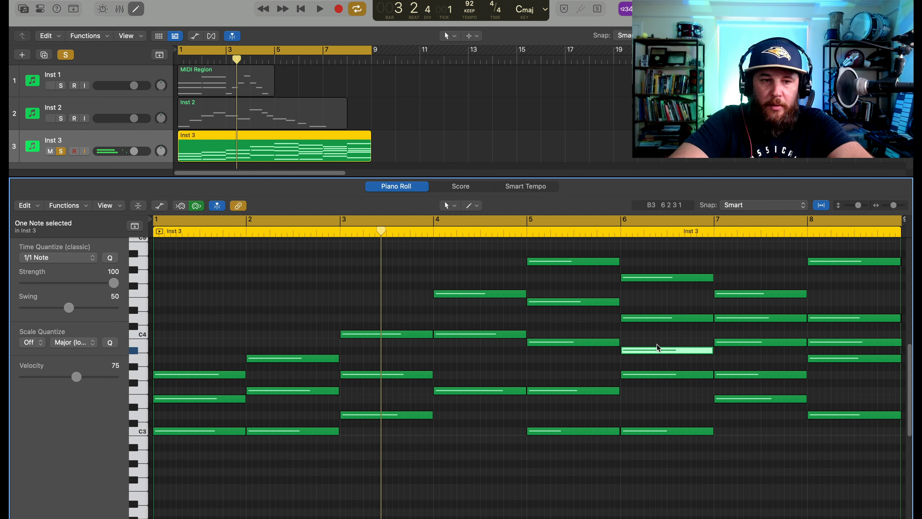
key("alt+Down")
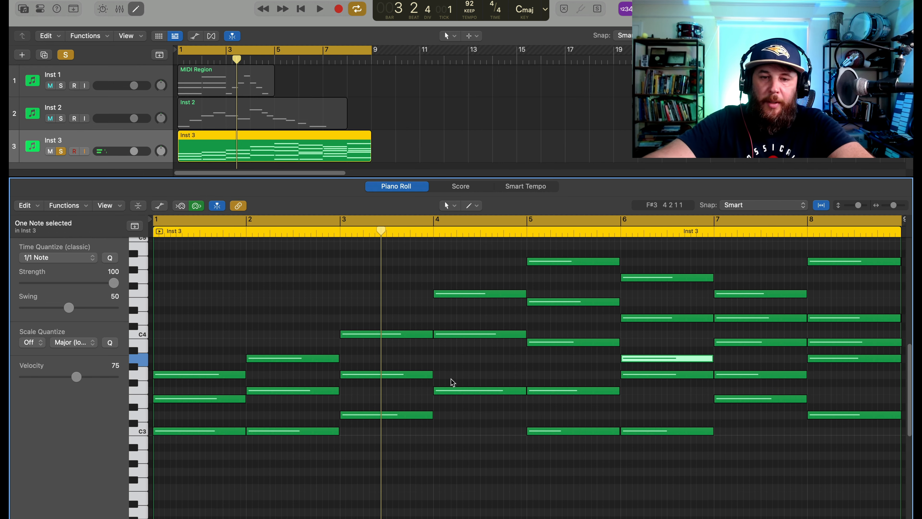
Step: Transpose the highest note of each chord in bars 4 to 8 down one octave and deselect them
scroll(587, 391, "up", 3)
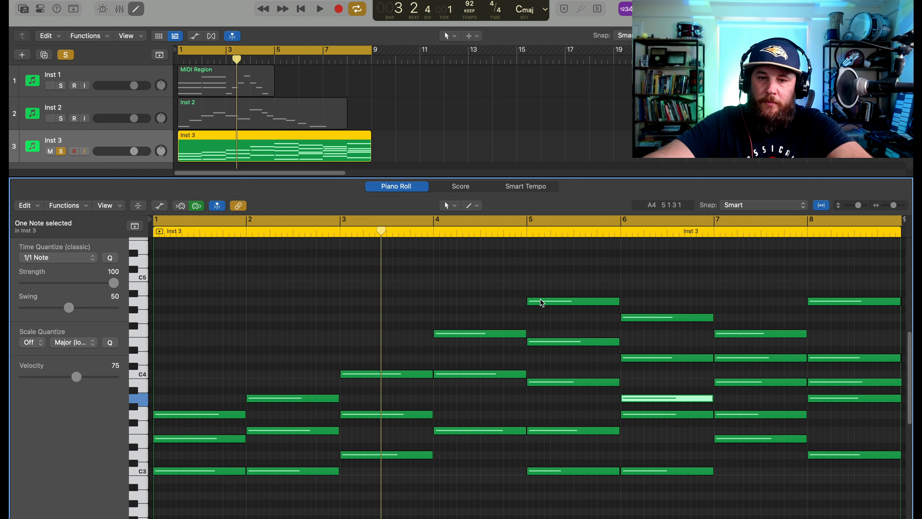
left_click_drag(506, 270, 888, 335)
key("alt+shift+Down")
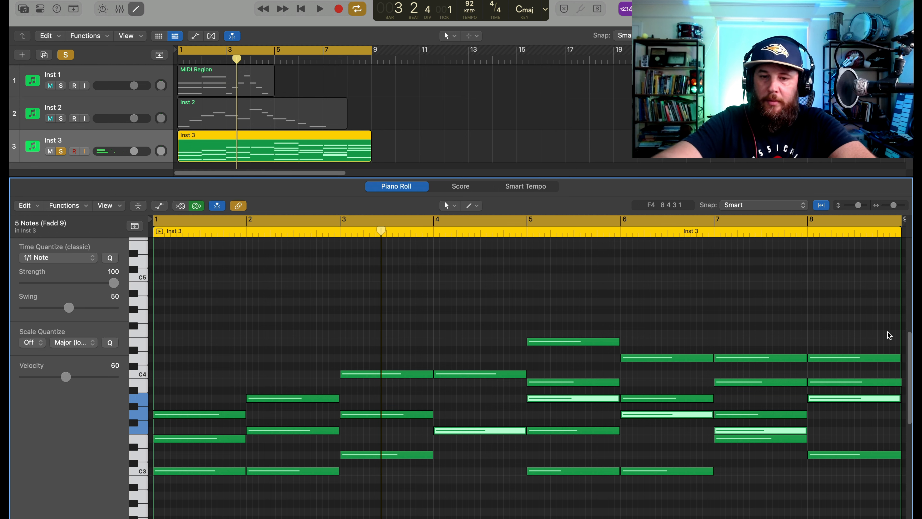
left_click(599, 377)
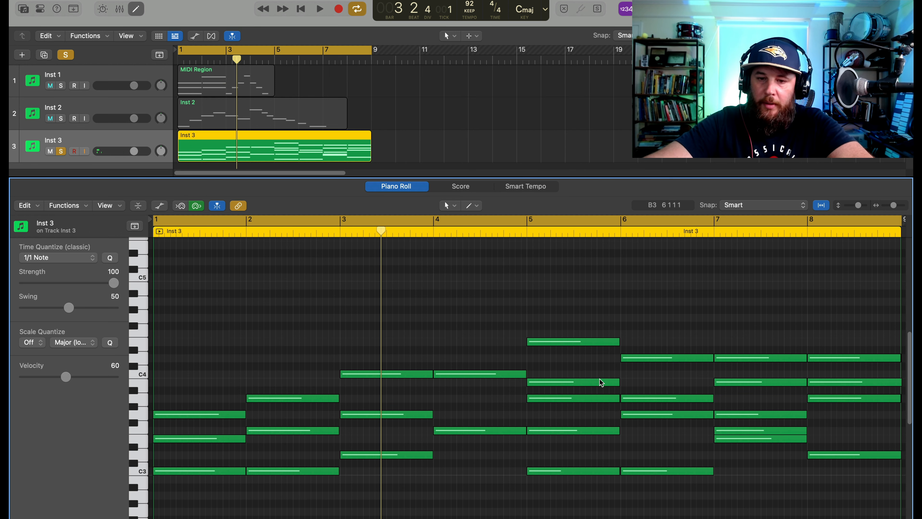
Step: Delete the B3 note in bar 5, the F3 note in bar 7 and both overlapping A3 notes in bar 8
left_click(576, 383)
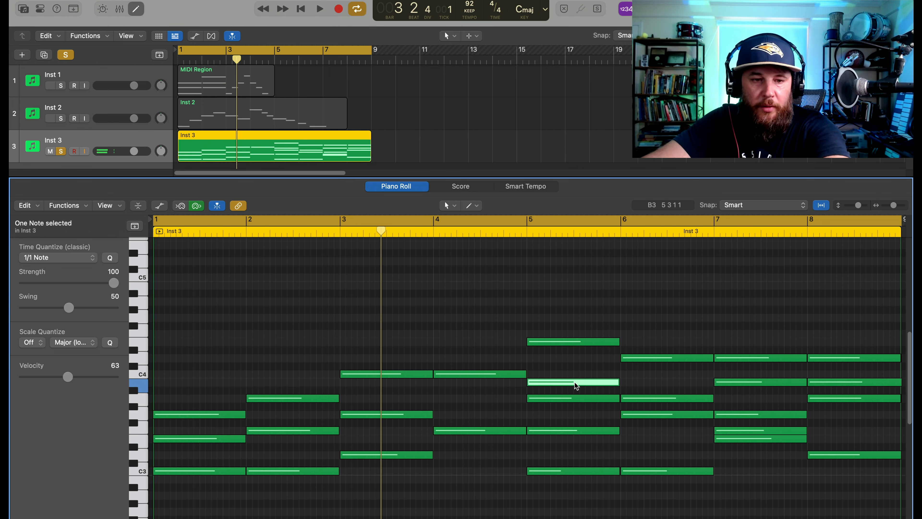
left_click_drag(578, 386, 762, 440)
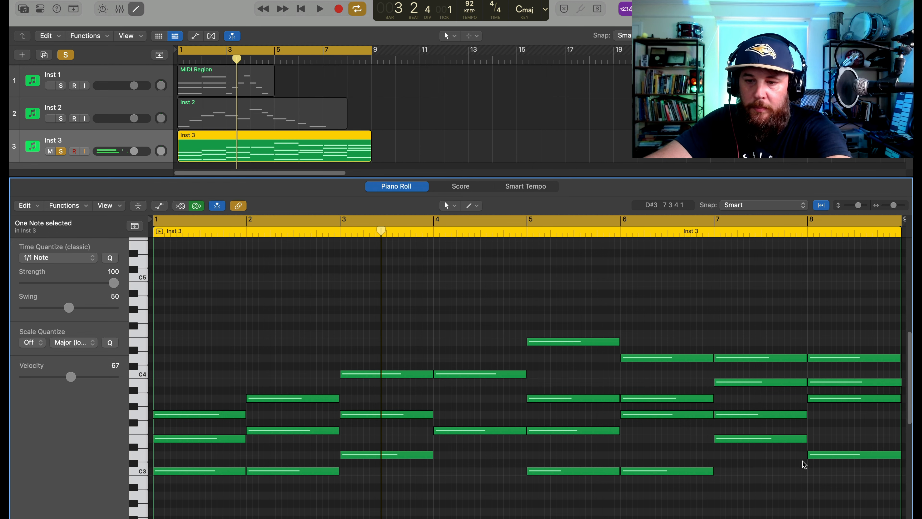
scroll(581, 399, "right", 5)
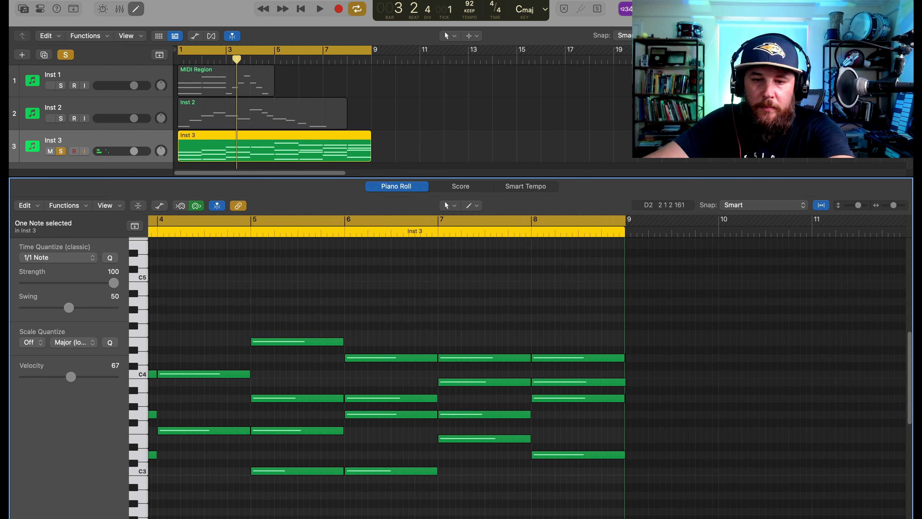
left_click(648, 382)
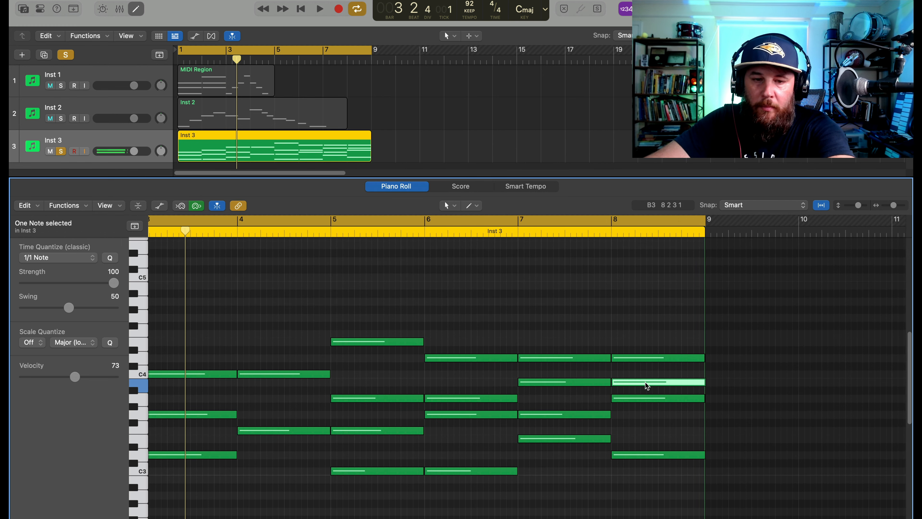
left_click(659, 400)
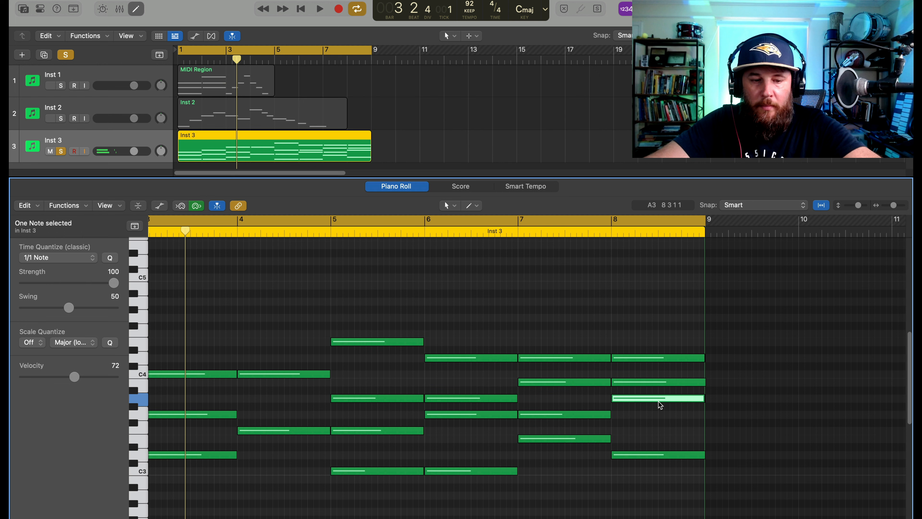
left_click(659, 399)
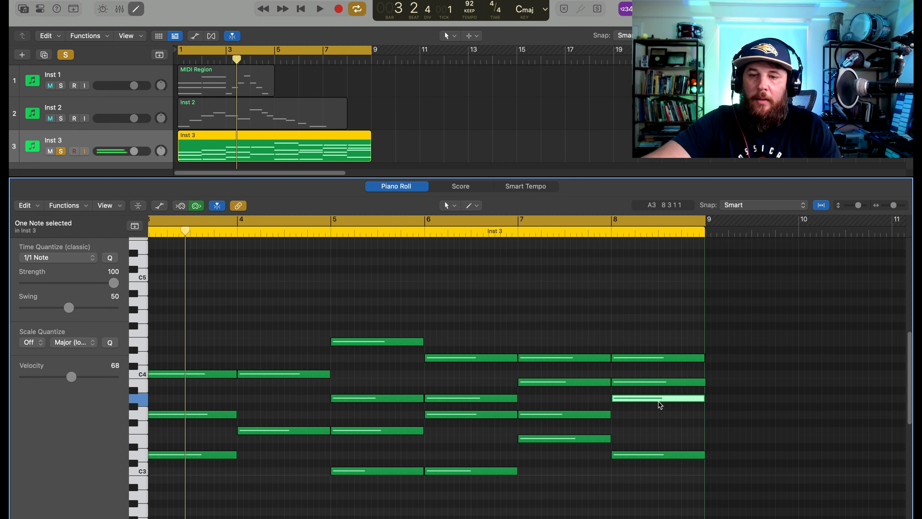
key("Delete")
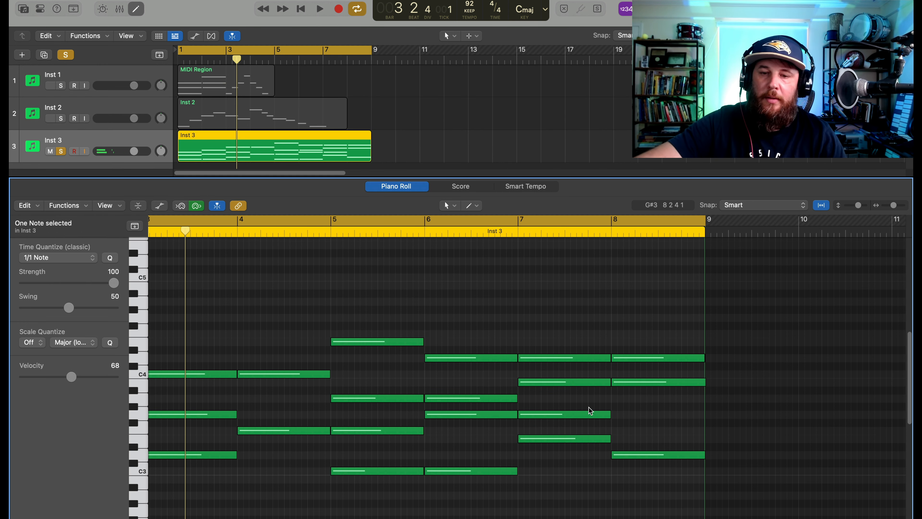
Step: Play back the revised chord voicings from the start of the region
scroll(526, 367, "left", 10)
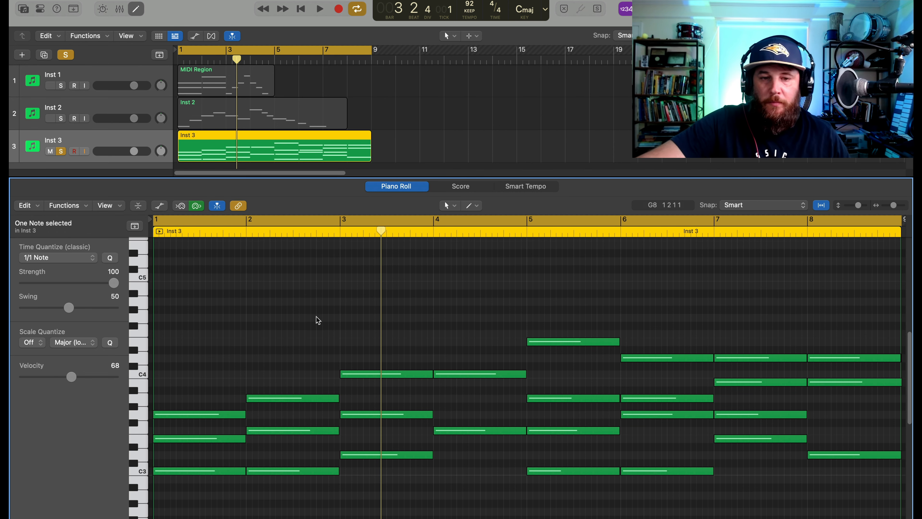
key("space")
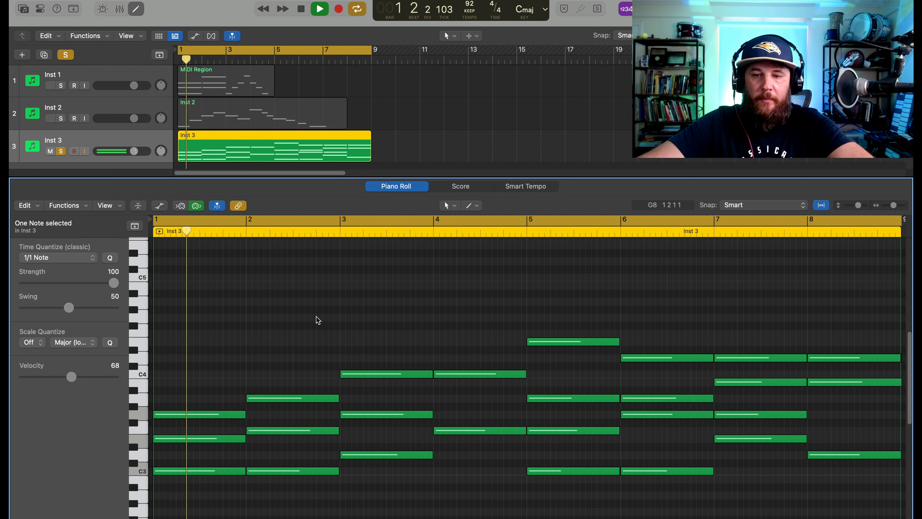
scroll(311, 383, "up", 1)
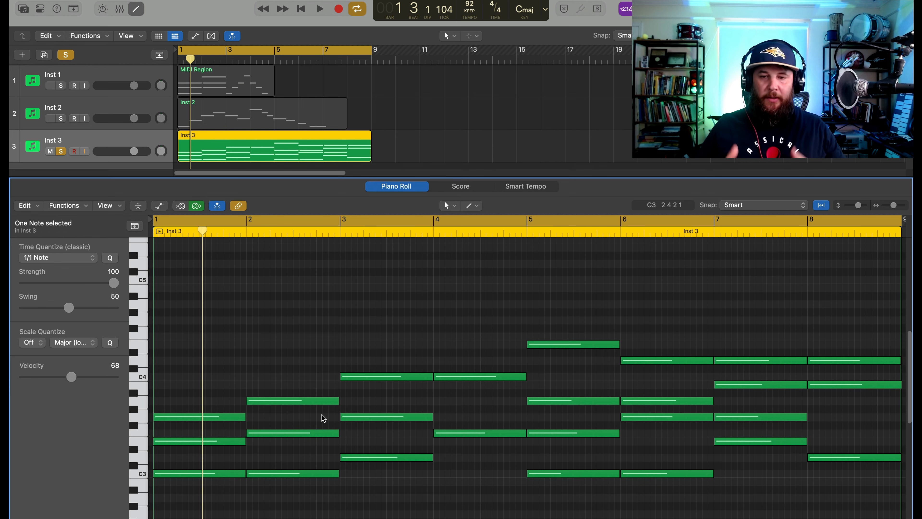
Step: Copy all chord notes in the region up one octave, keeping the original notes in place
scroll(334, 348, "down", 3)
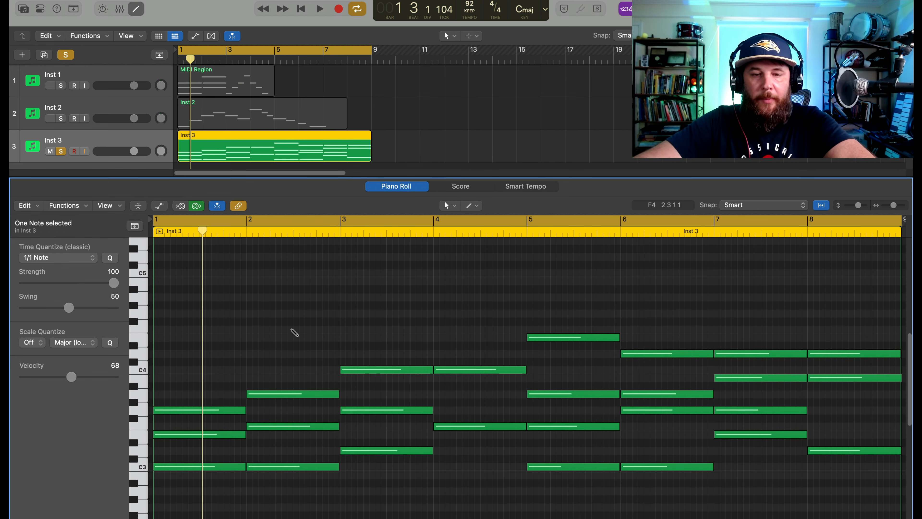
key("super+a")
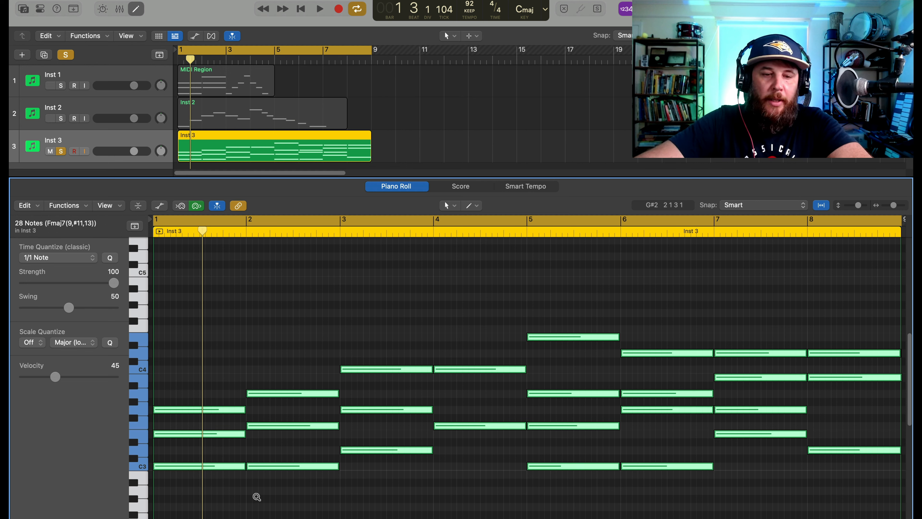
mouse_move(173, 412)
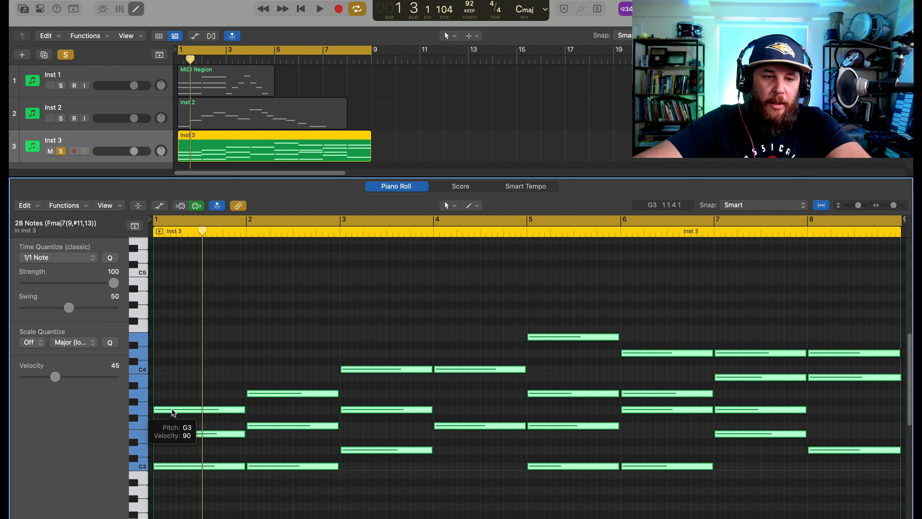
left_click_drag(173, 412, 175, 313)
Step: Play back the octave-doubled chords through to the end of the region
key("space")
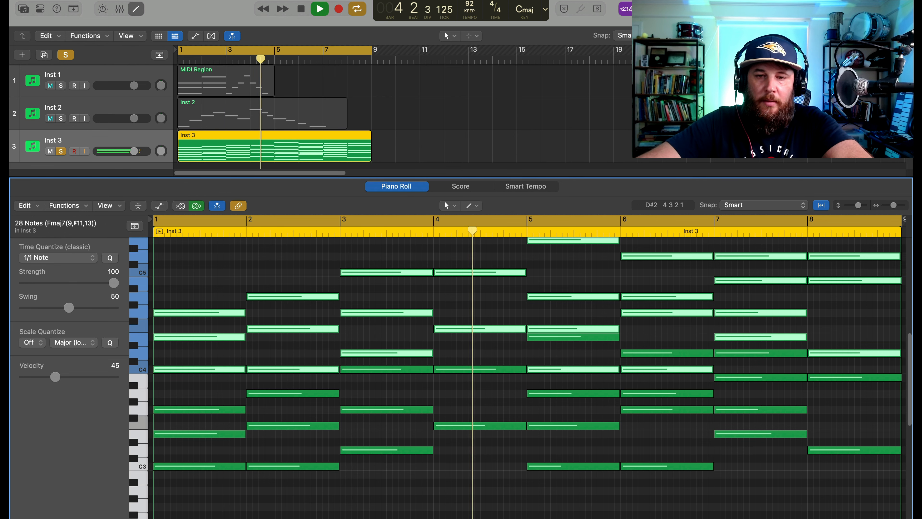
scroll(456, 517, "up", 1)
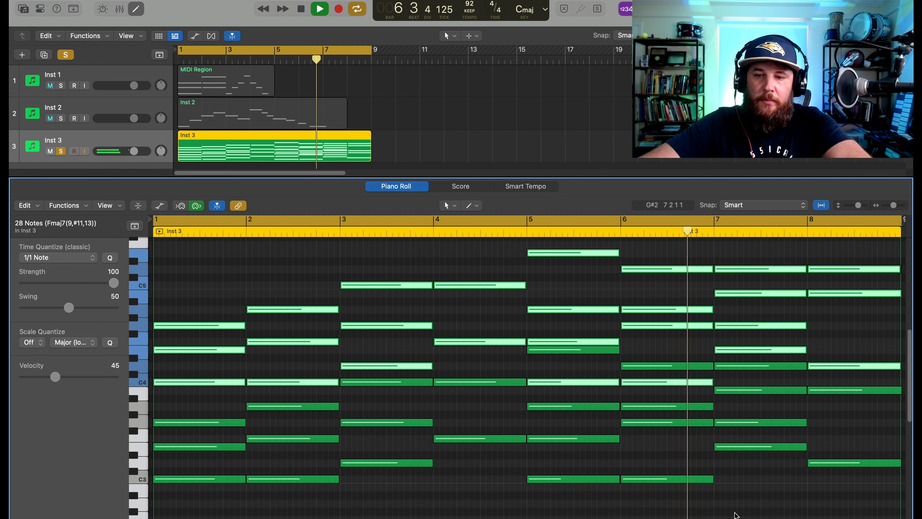
scroll(735, 515, "up", 3)
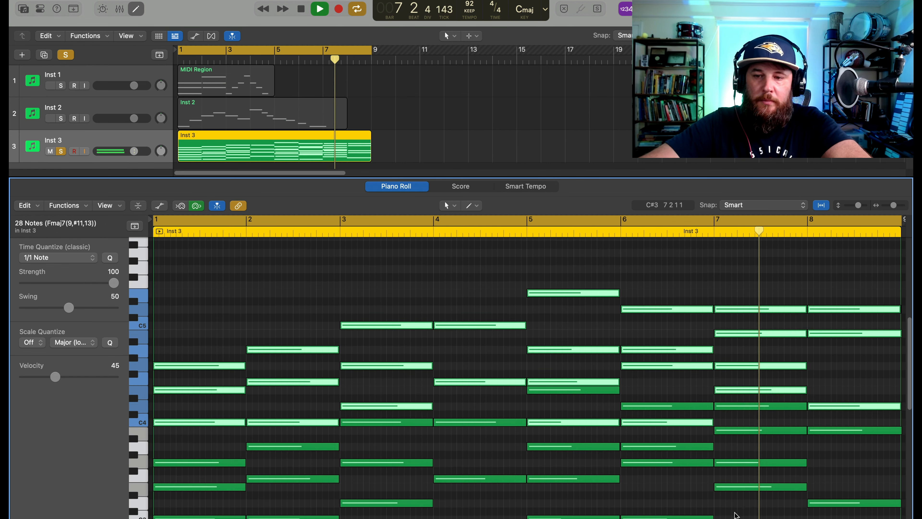
scroll(735, 515, "down", 2)
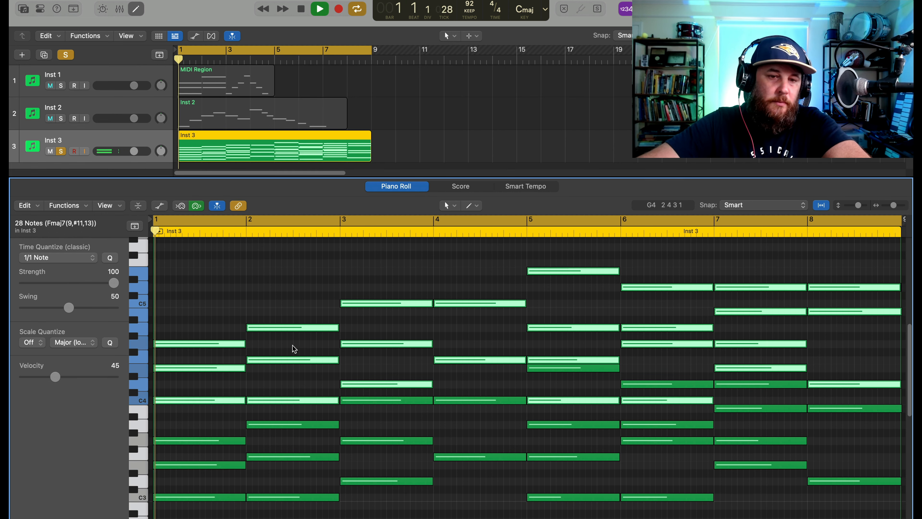
key("space")
Step: Copy the lowest note of each chord down one octave and play back the opening bars
key("shift+Up")
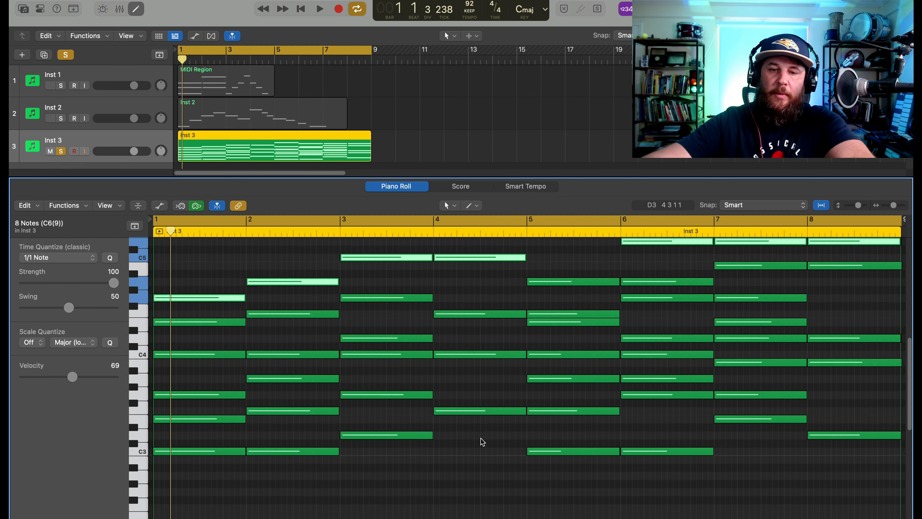
left_click(468, 441)
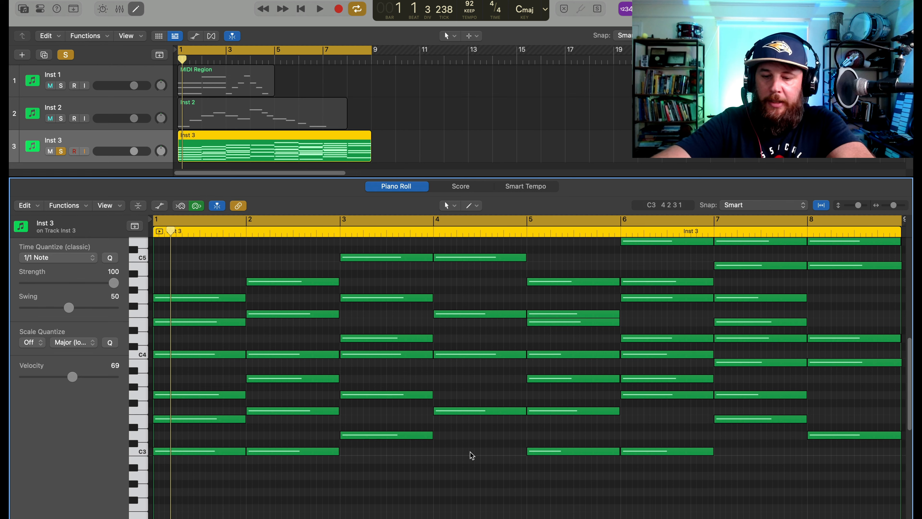
key("shift+Down")
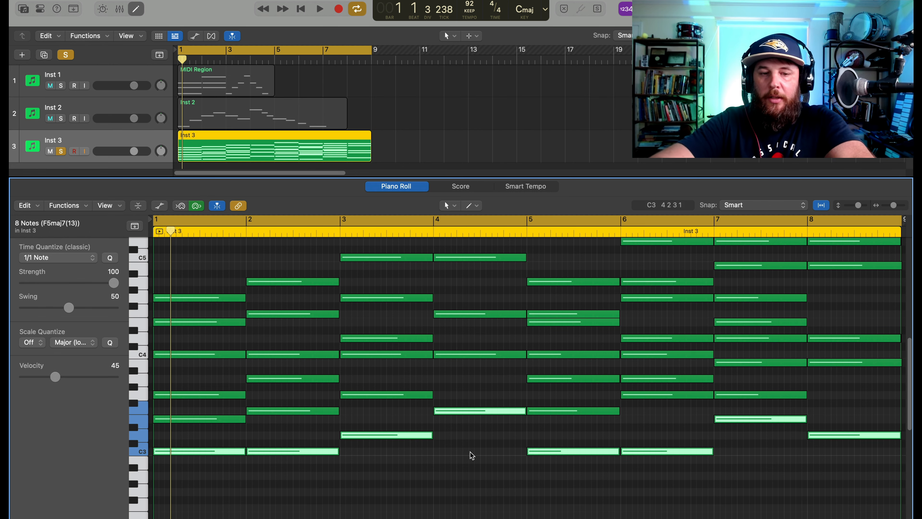
scroll(354, 468, "down", 1)
scroll(327, 472, "down", 2)
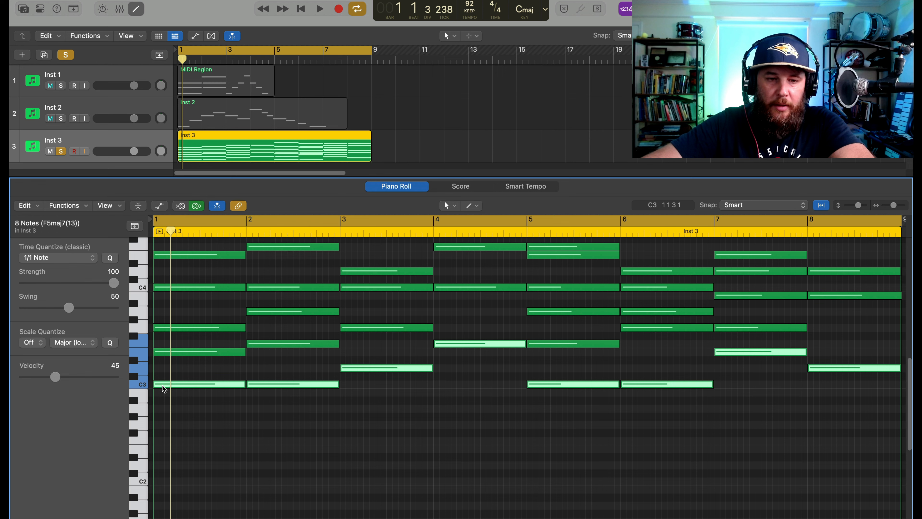
left_click_drag(165, 390, 161, 479)
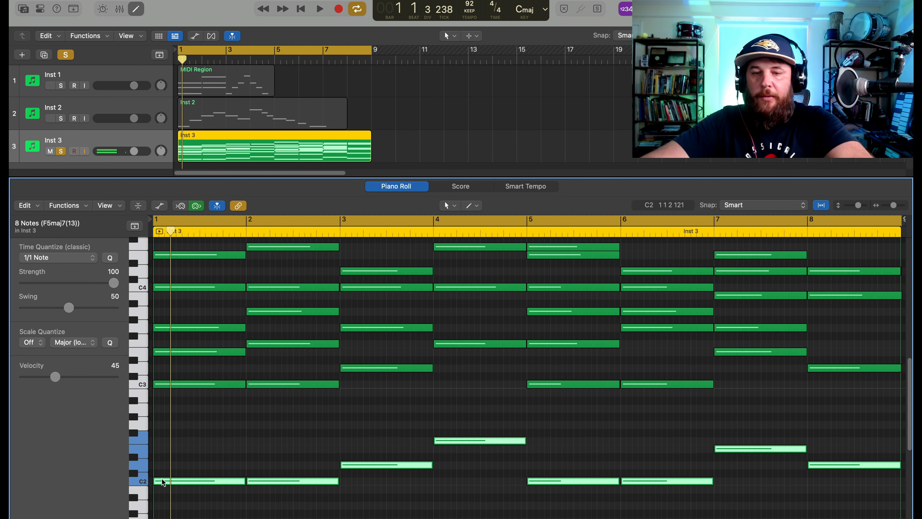
key("space")
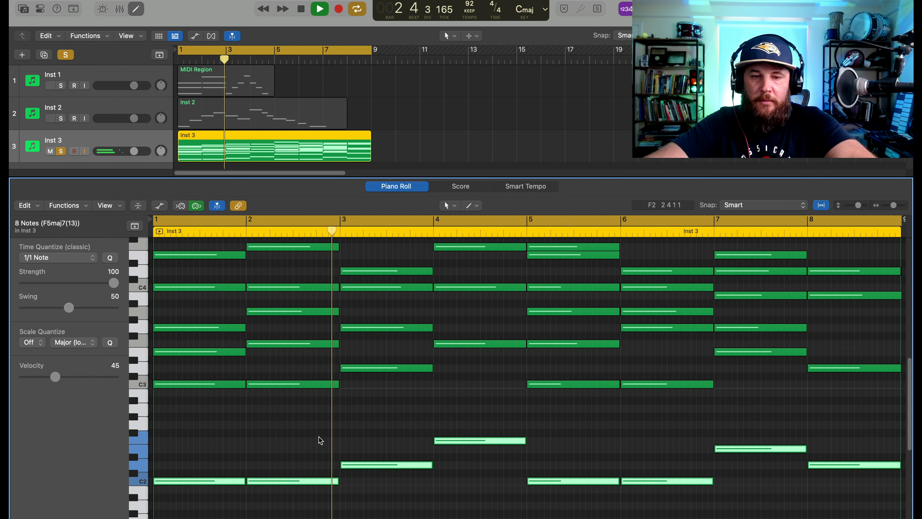
key("space")
Step: Copy the added bass notes down another octave and play back the chords from the start
scroll(276, 440, "down", 4)
scroll(224, 449, "down", 4)
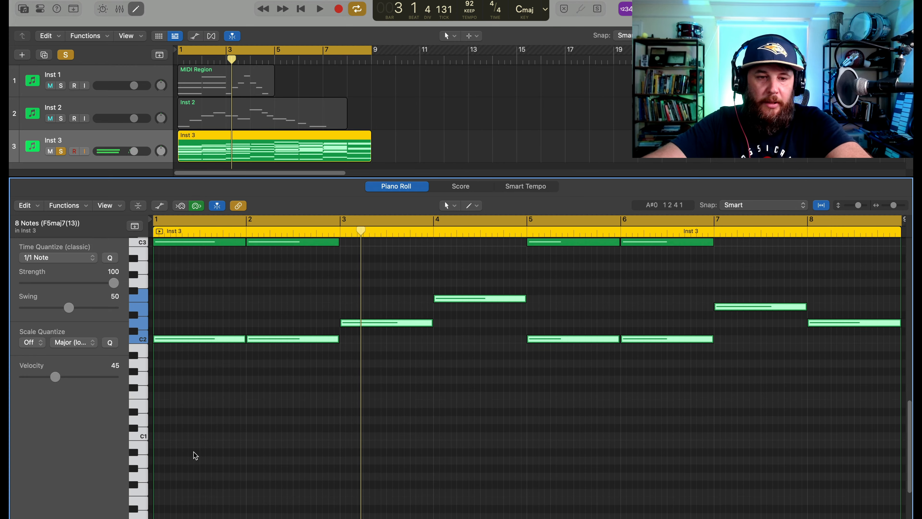
left_click_drag(167, 340, 165, 432)
scroll(257, 428, "up", 7)
scroll(335, 452, "down", 3)
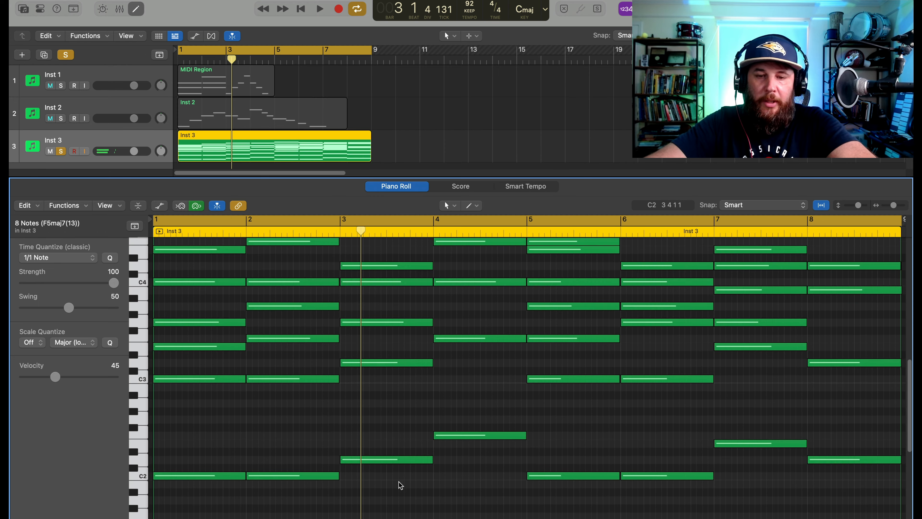
key("Return")
key("space")
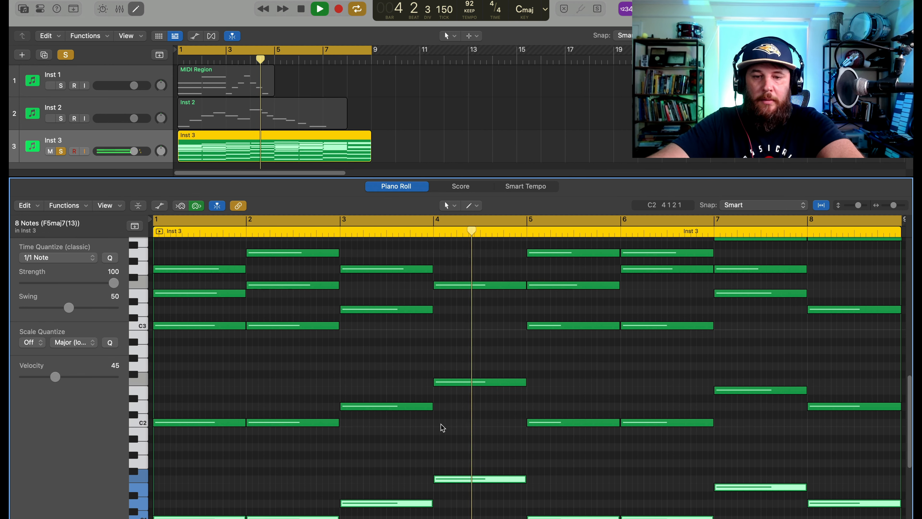
key("space")
Step: Copy the highest note of each chord up one octave and play back the opening bars
scroll(405, 427, "up", 10)
left_click(266, 399)
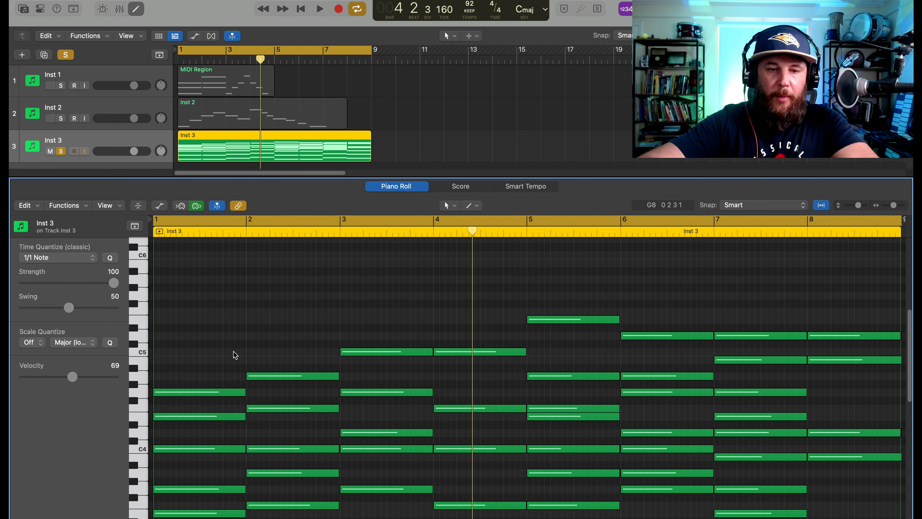
key("shift+Up")
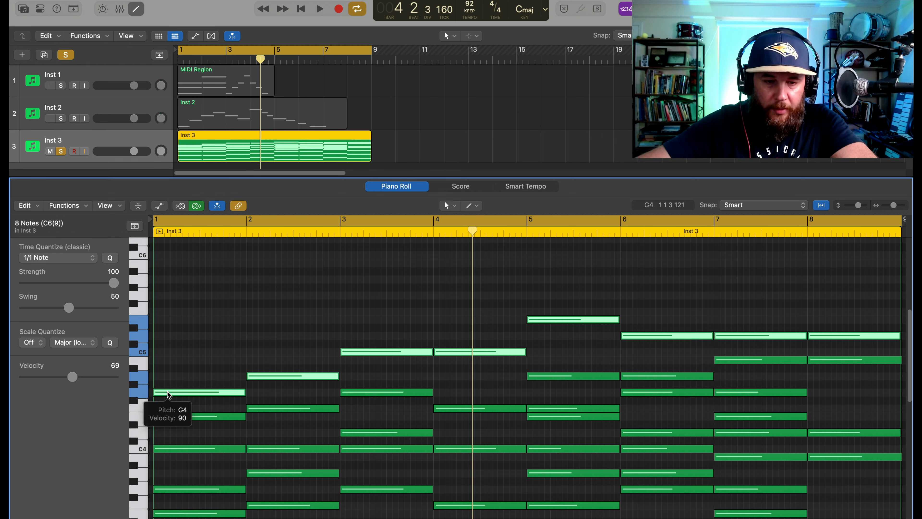
left_click_drag(167, 391, 172, 298)
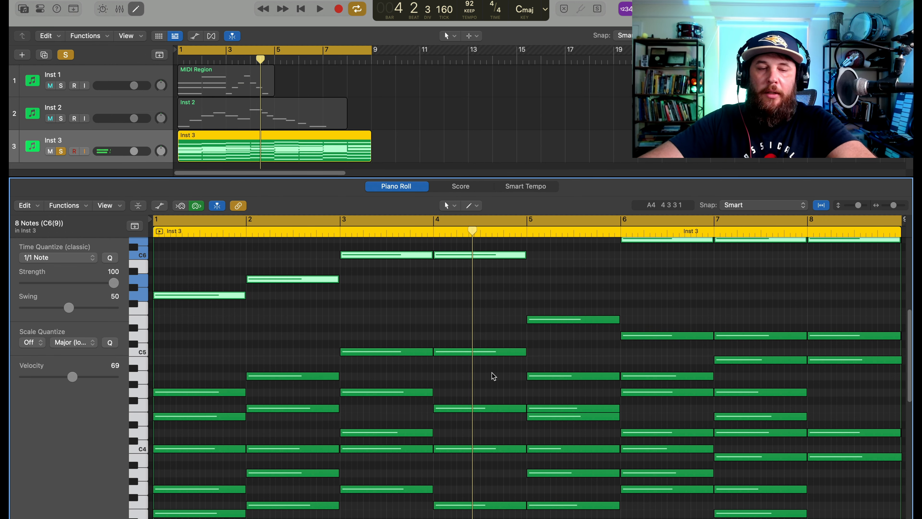
key("space")
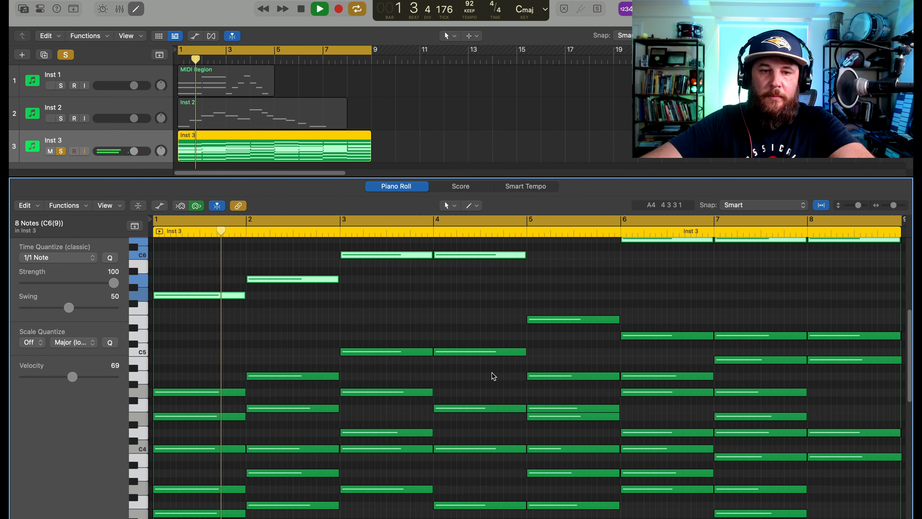
key("space")
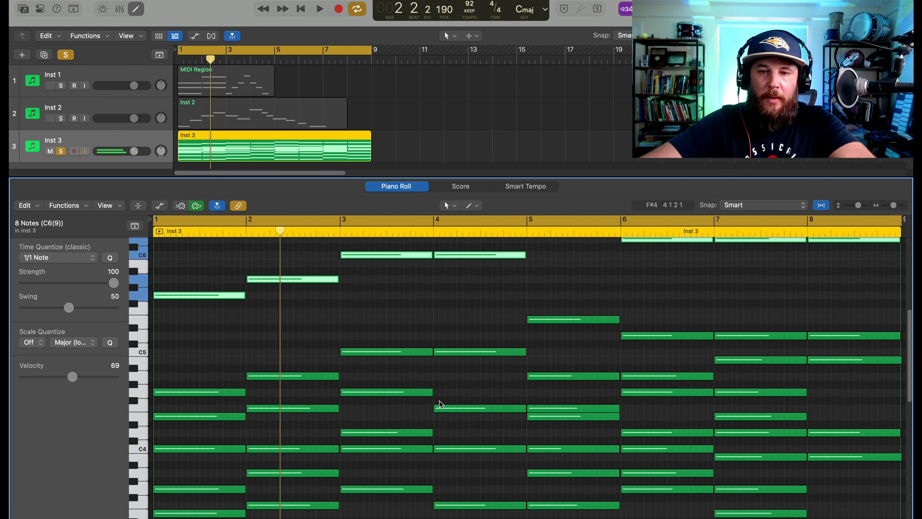
Step: Select the C5 note in bar 4 and turn on note labels for the Piano Roll
scroll(440, 404, "up", 3)
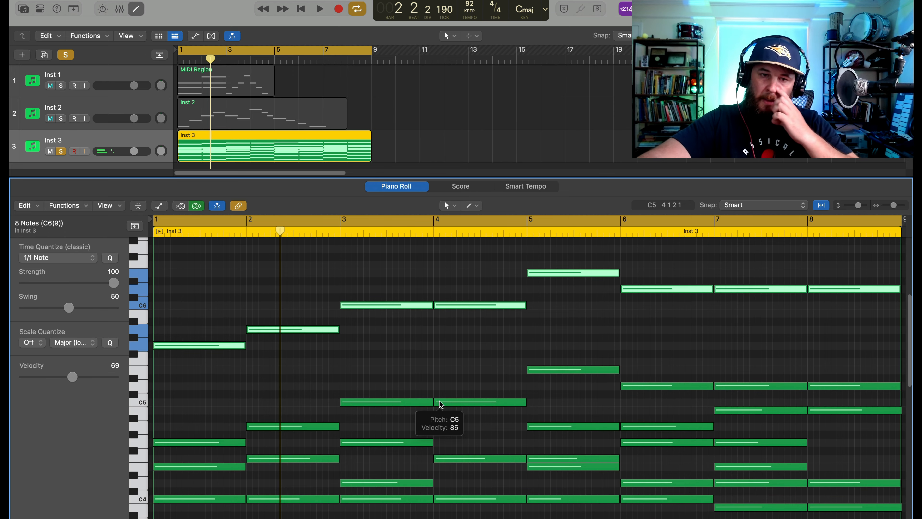
scroll(440, 404, "up", 1)
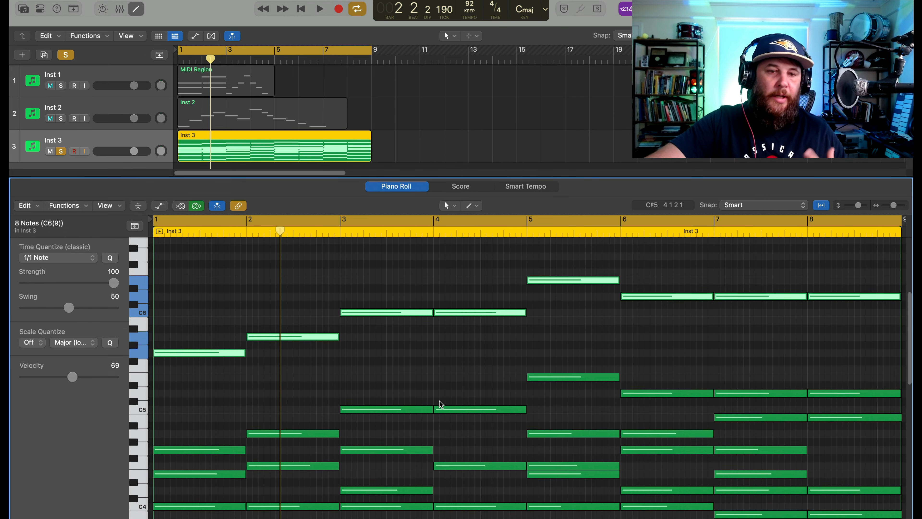
left_click(441, 406)
scroll(385, 417, "down", 3)
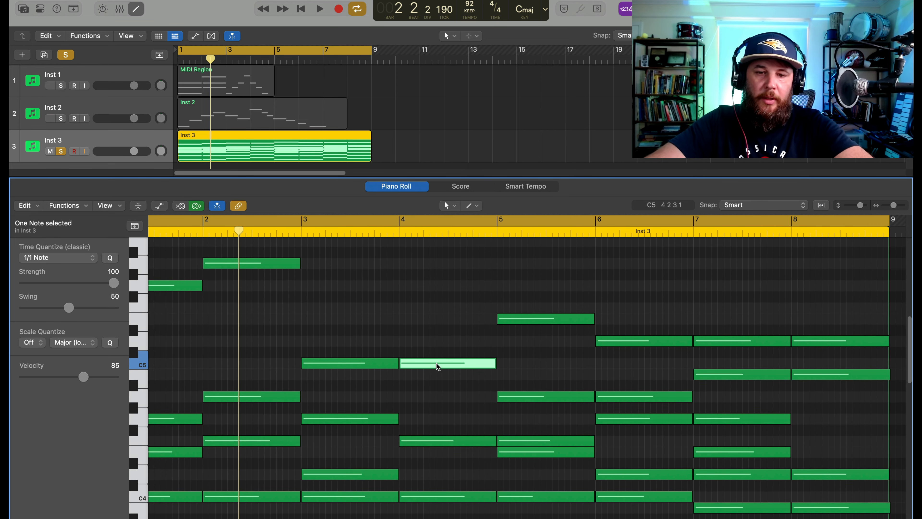
mouse_move(436, 366)
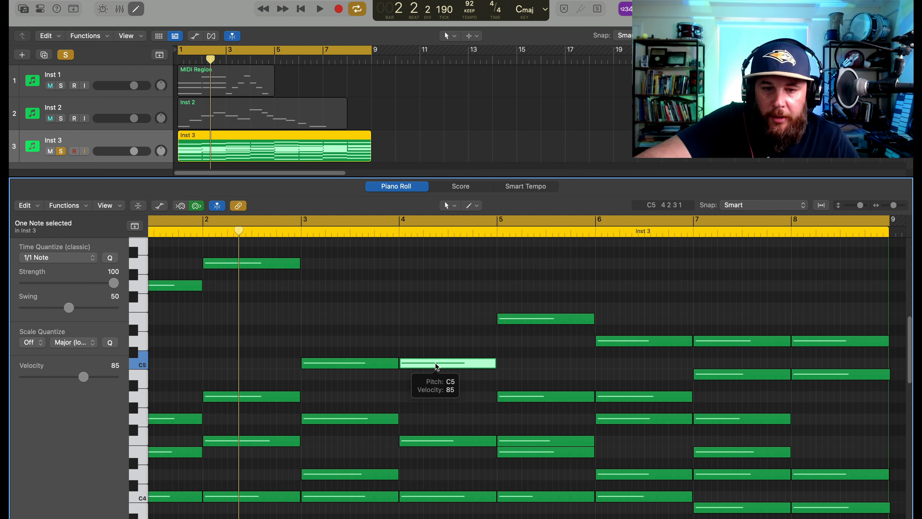
left_click(117, 206)
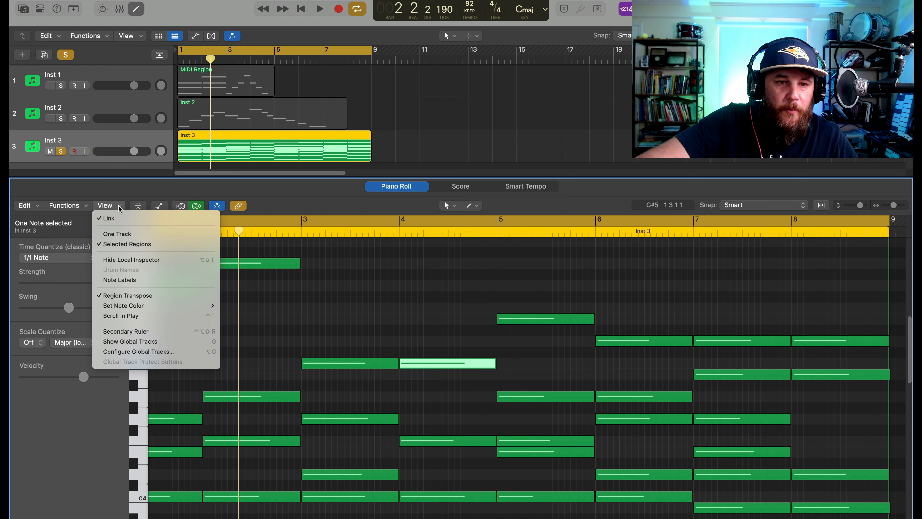
left_click(120, 281)
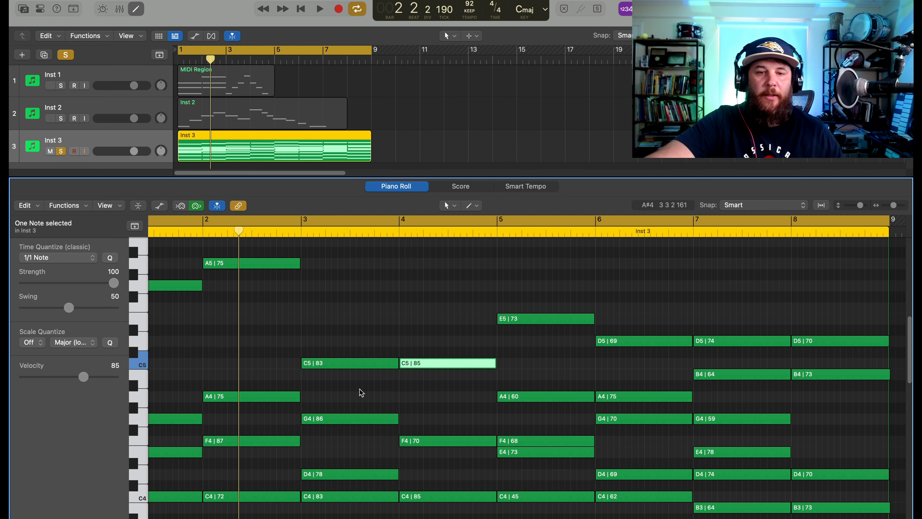
Step: Select the highest note of each chord and raise the velocity setting to 106
scroll(365, 405, "up", 5)
scroll(365, 407, "down", 1)
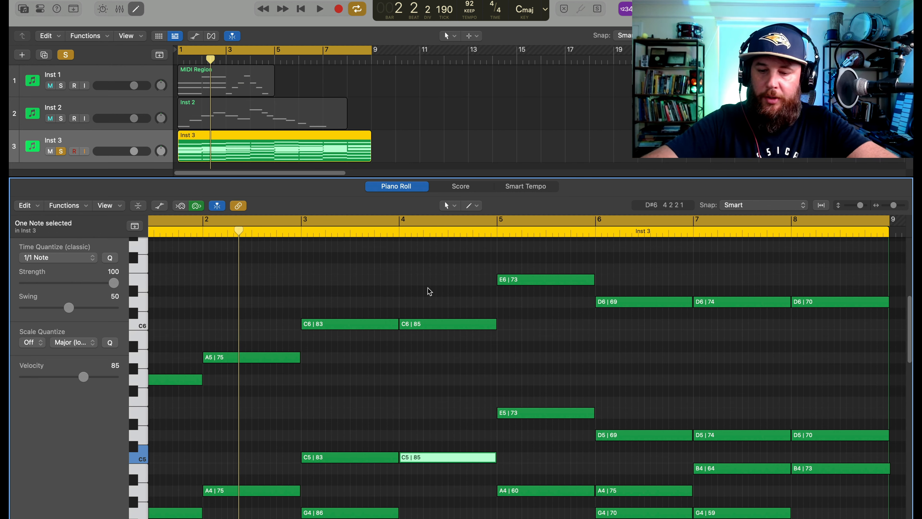
key("shift+Up")
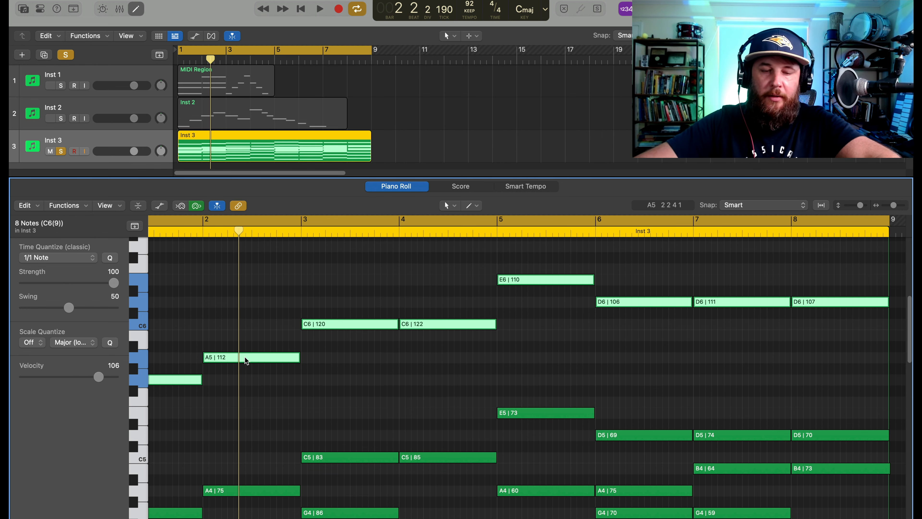
Step: Play back the chords from the start and lower the highest notes' velocity setting to 89
key("Return")
key("space")
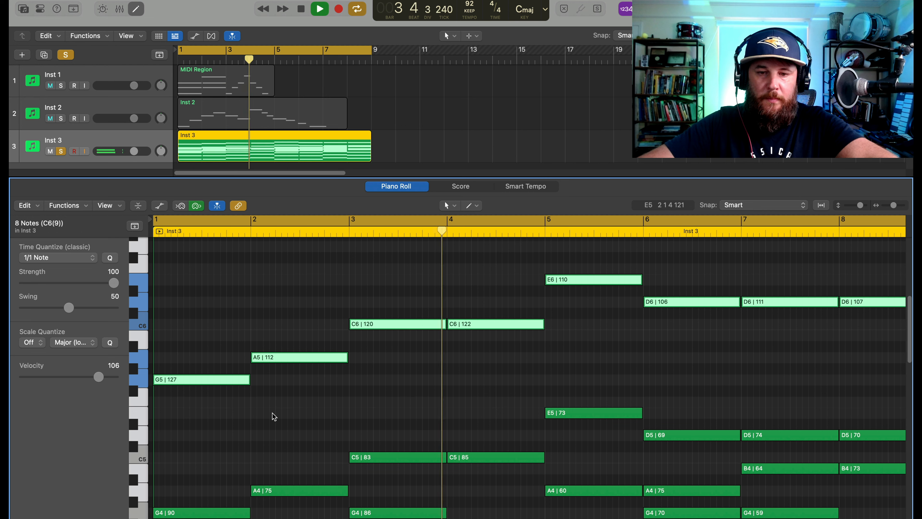
key("space")
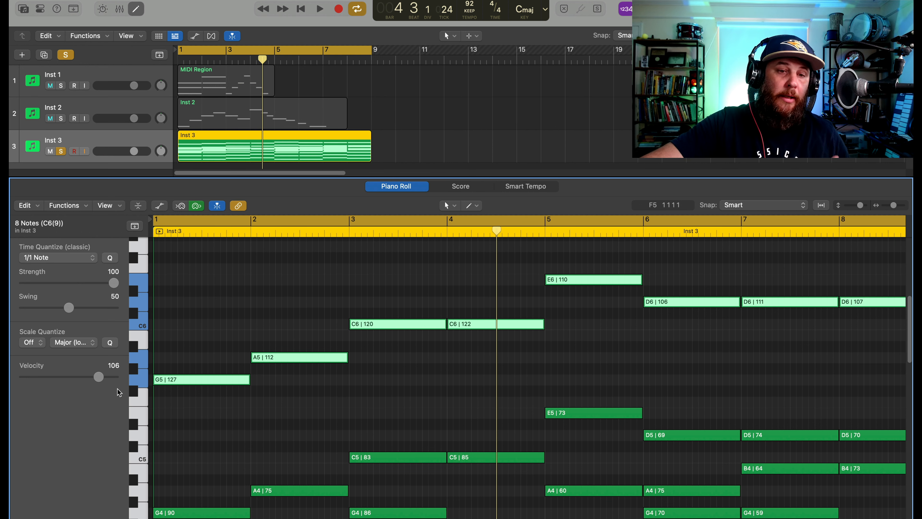
left_click_drag(95, 377, 88, 377)
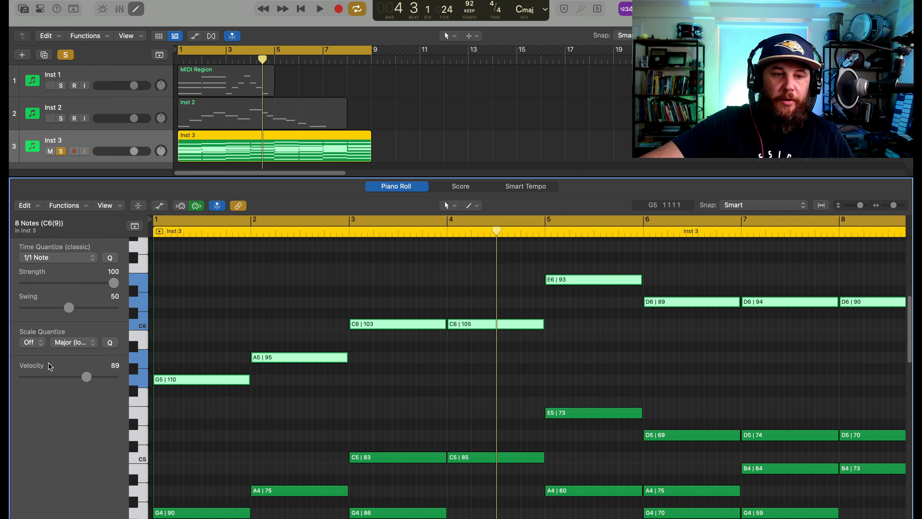
scroll(425, 425, "down", 10)
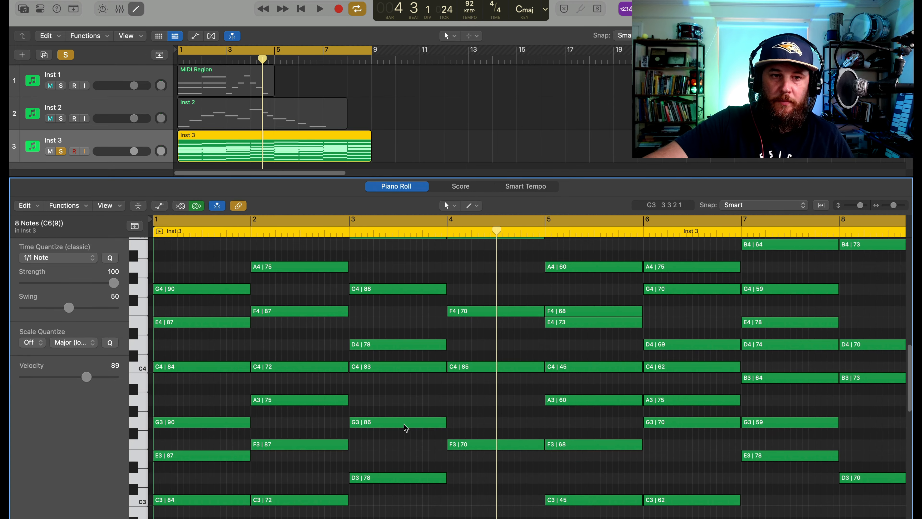
Step: Close the Piano Roll and turn off solo on the Inst 3 track
key("e")
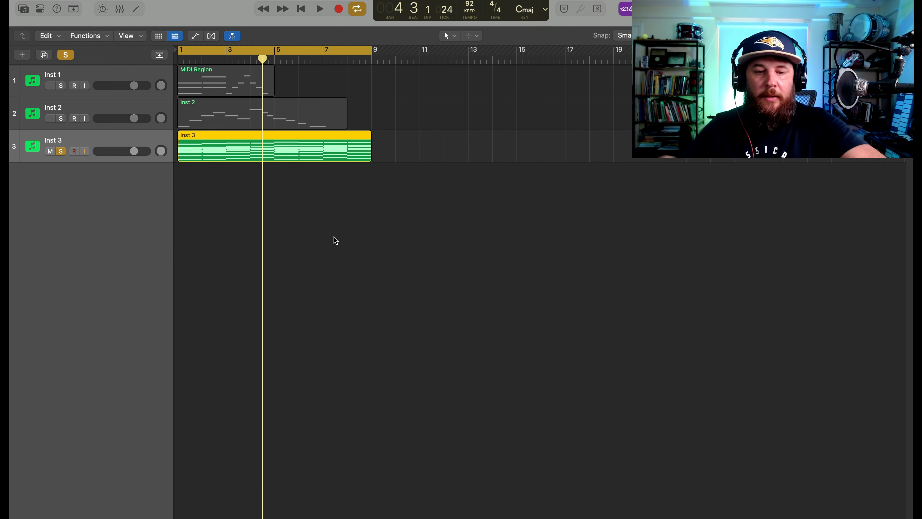
key("s")
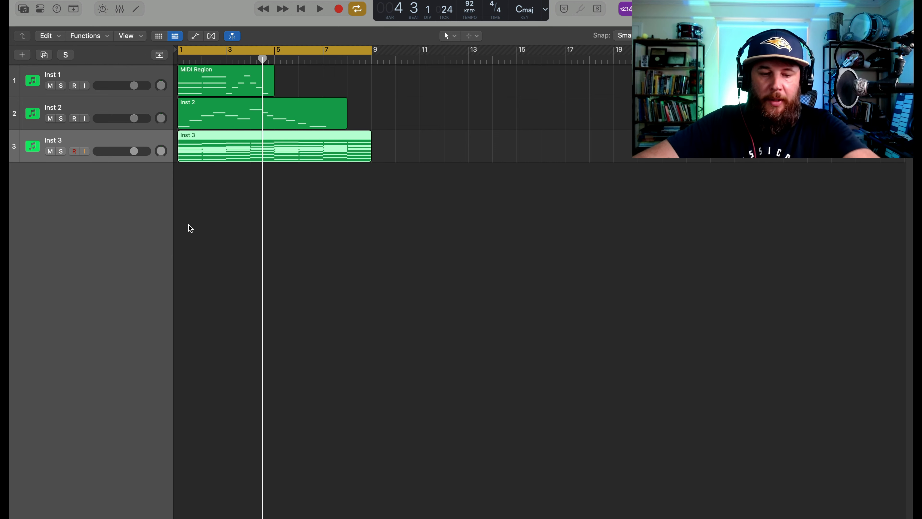
Step: Record an eight-bar eighth-note bass line on a new software instrument track and open its region in the Piano Roll
key("alt+super+s")
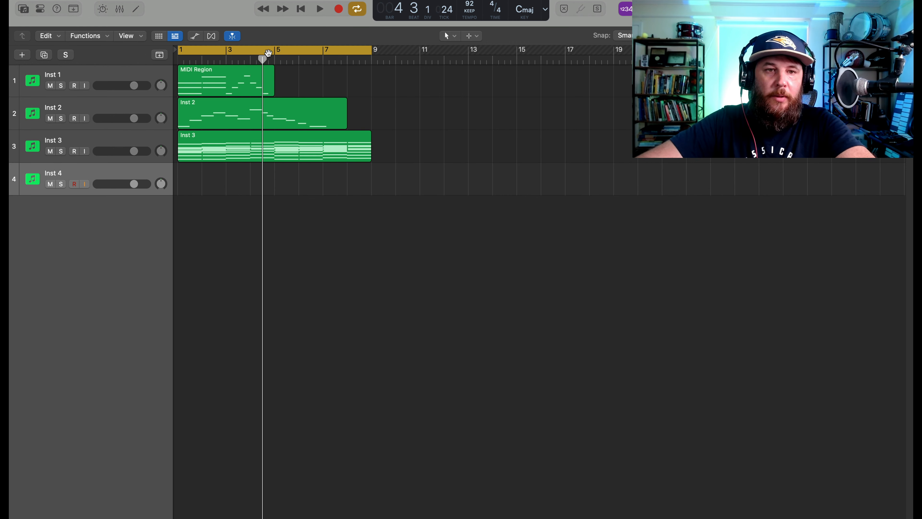
left_click(339, 15)
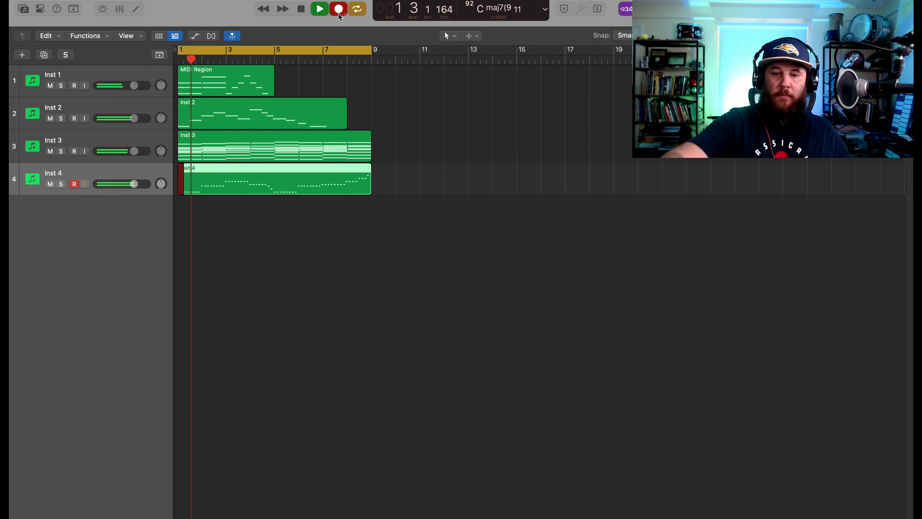
key("space")
double_click(305, 180)
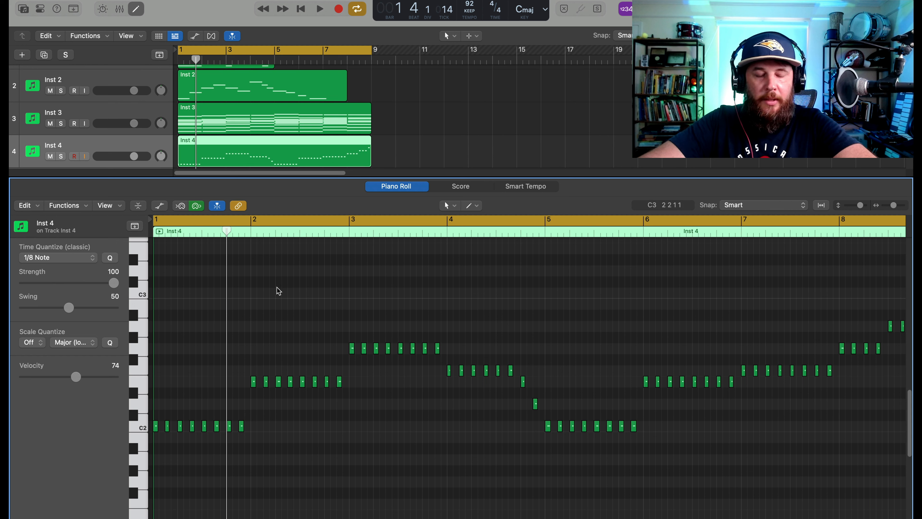
Step: Raise the eight bass notes in bar 3 by one semitone to G#2
key("super+a")
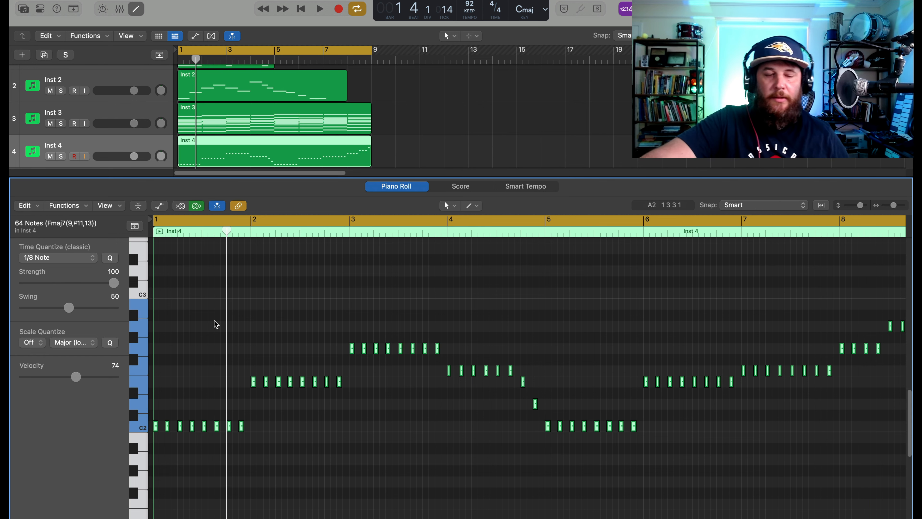
left_click(282, 326)
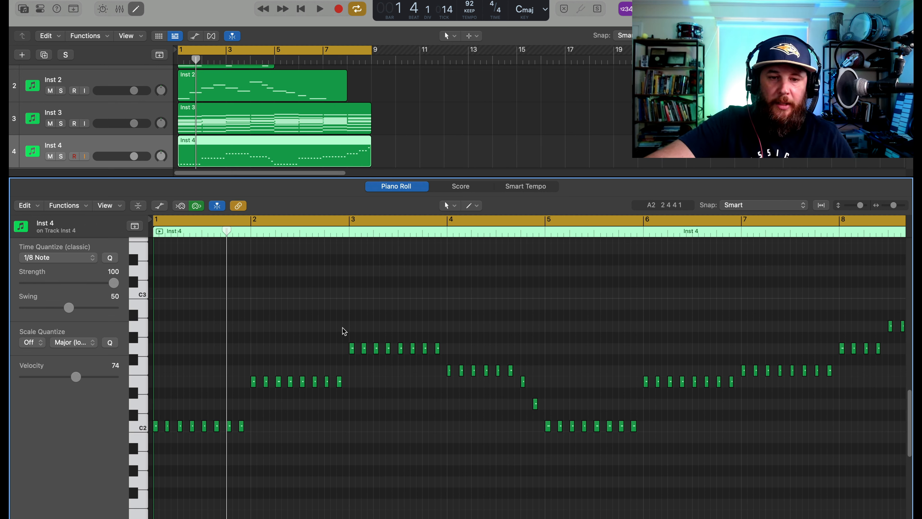
left_click_drag(344, 331, 462, 363)
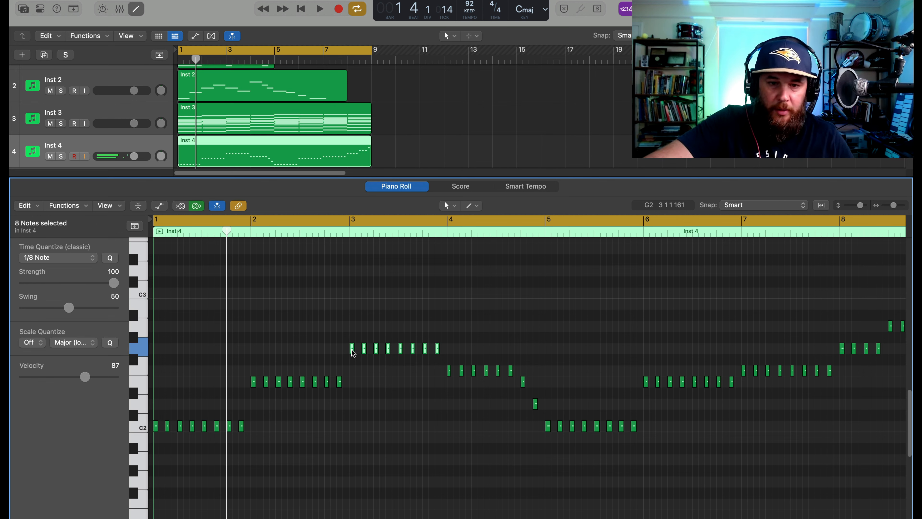
left_click_drag(352, 353, 352, 342)
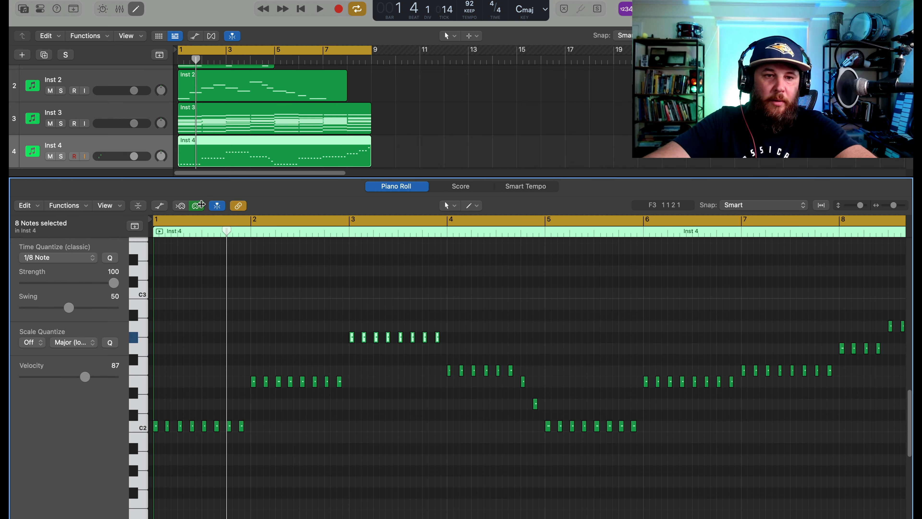
Step: Solo the Inst 4 track and play back the bass line through bar 4
key("s")
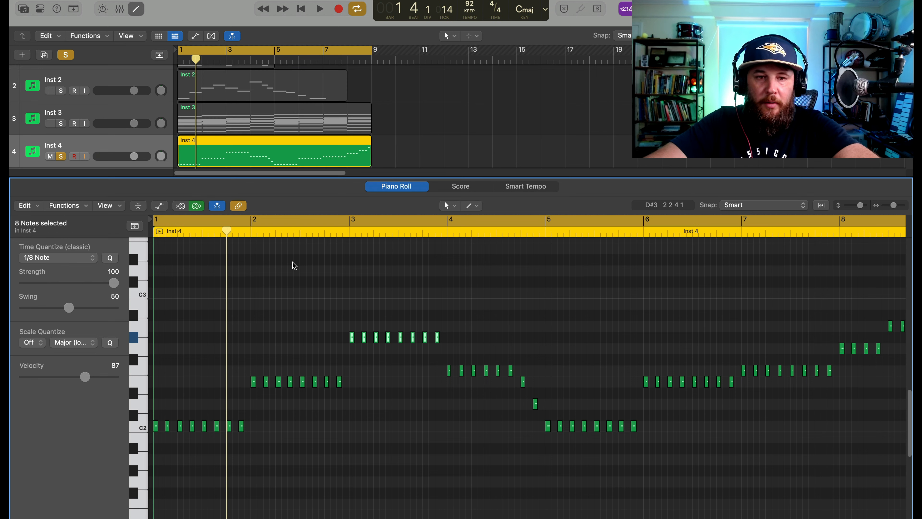
key("space")
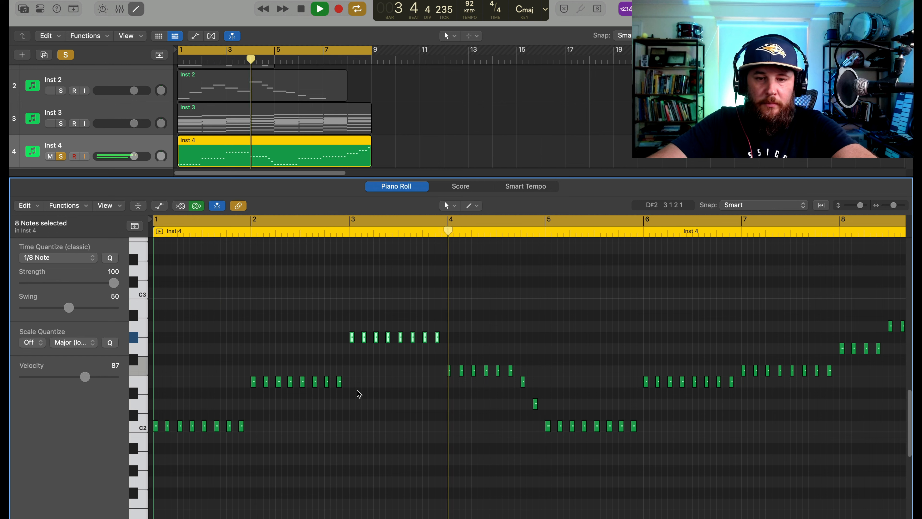
key("space")
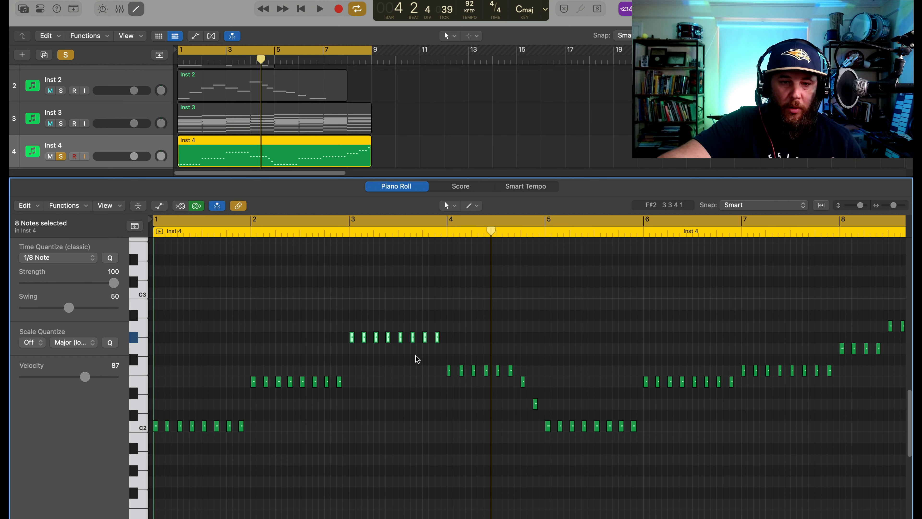
Step: Scale-quantize all notes of the Inst 4 region to G Major (Ionian) and play them back
left_click(256, 320)
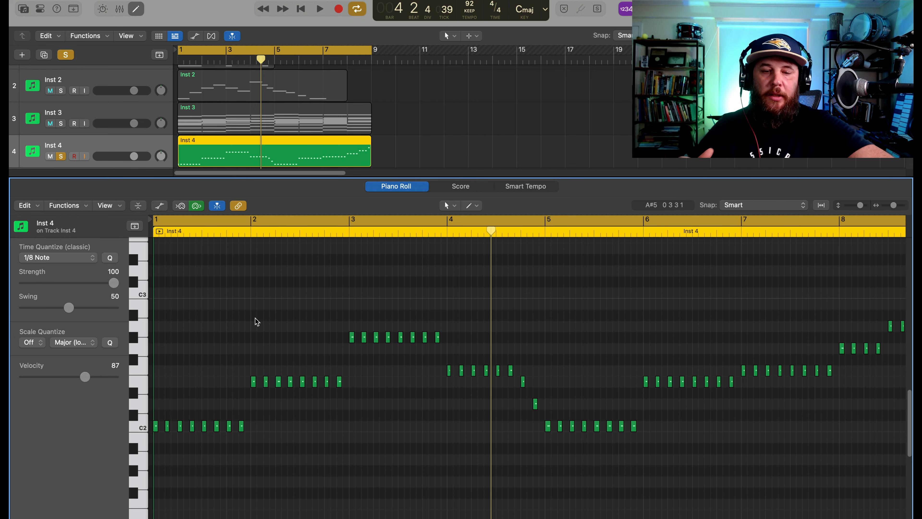
key("super+a")
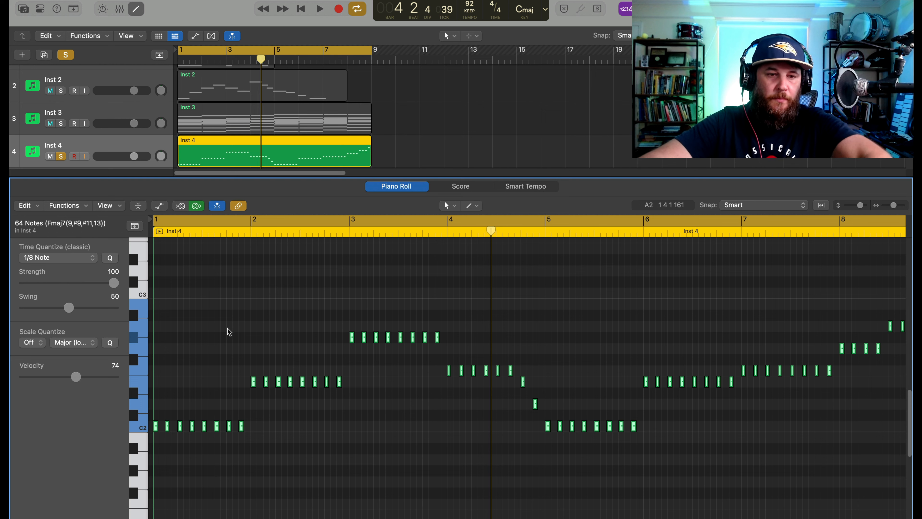
left_click(41, 343)
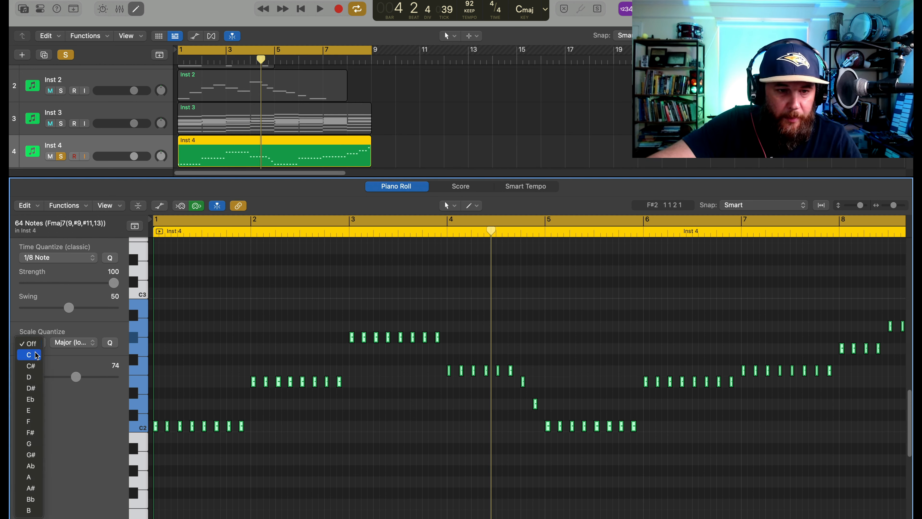
left_click(96, 348)
left_click(94, 348)
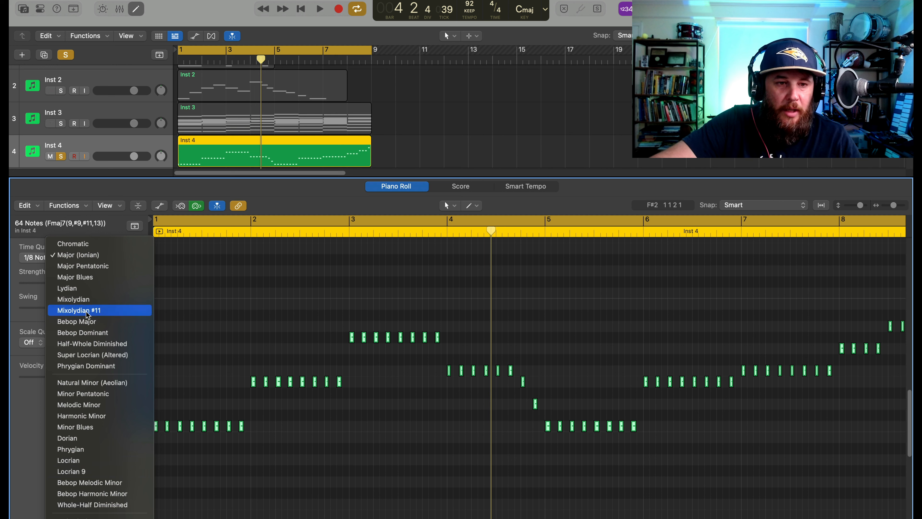
left_click(93, 256)
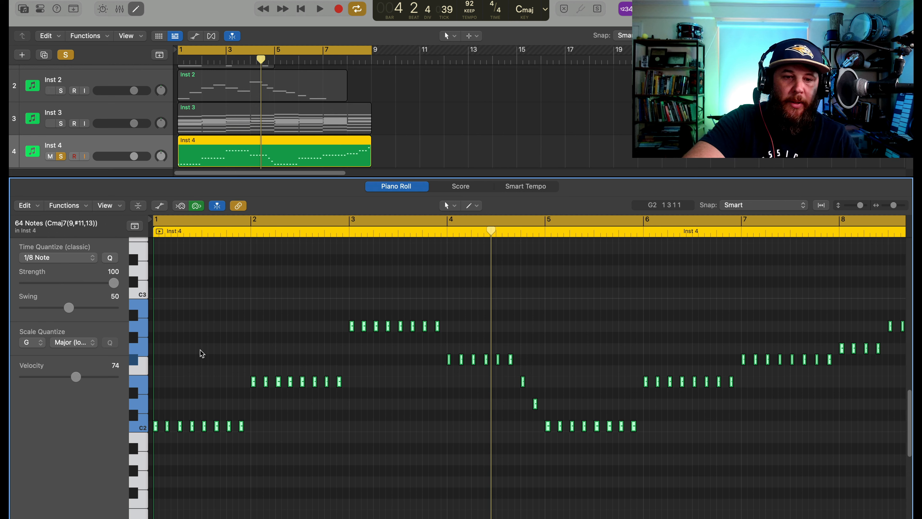
key("space")
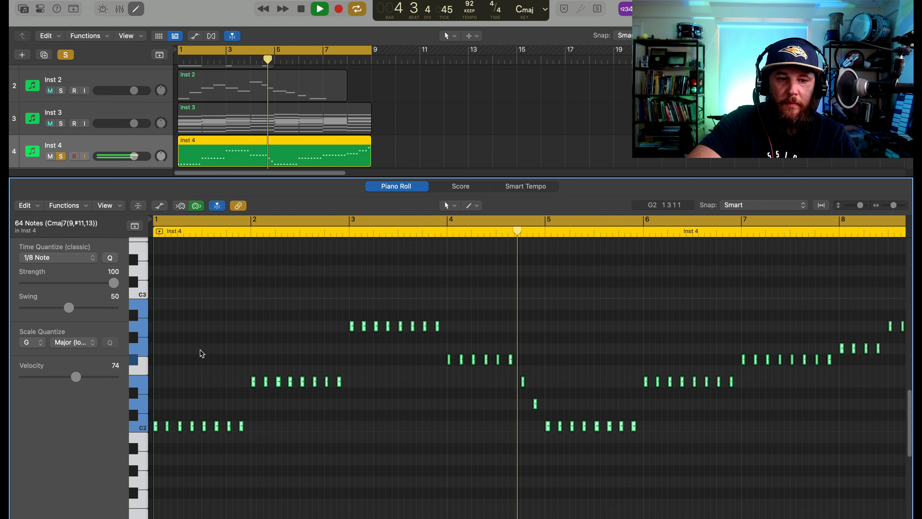
Step: Add another software instrument track and transpose all notes of the Inst 4 region down one octave
key("alt+super+s")
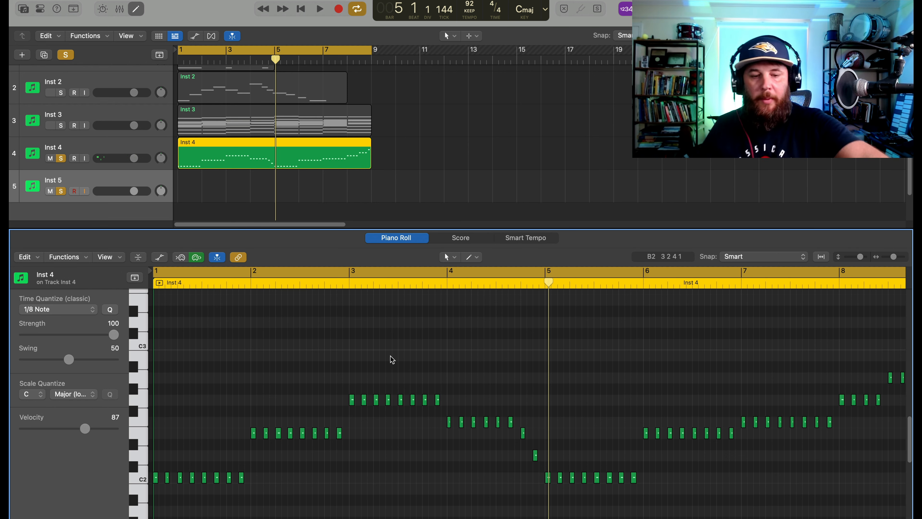
key("super+a")
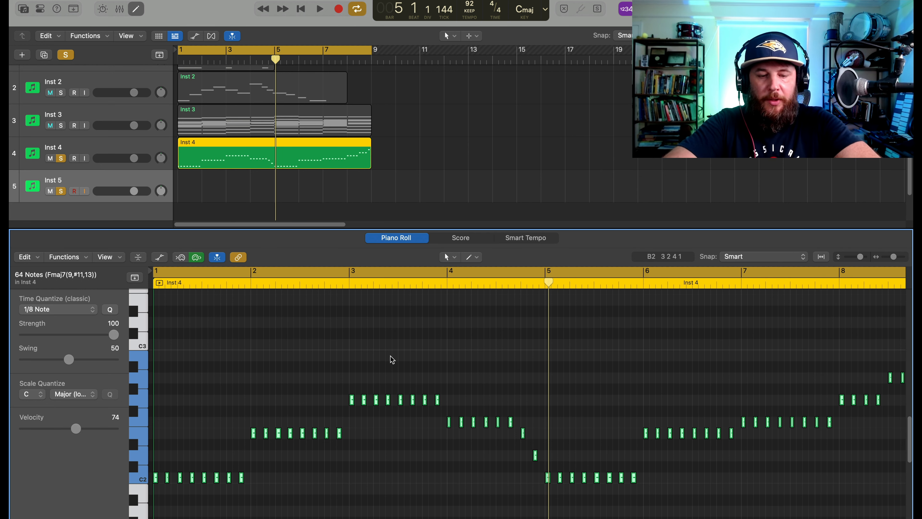
key("alt+shift+Down")
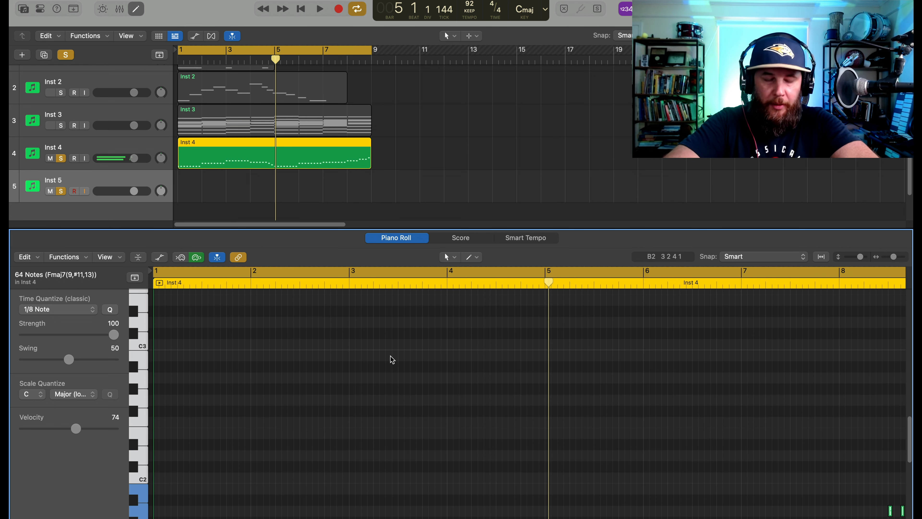
scroll(303, 410, "down", 6)
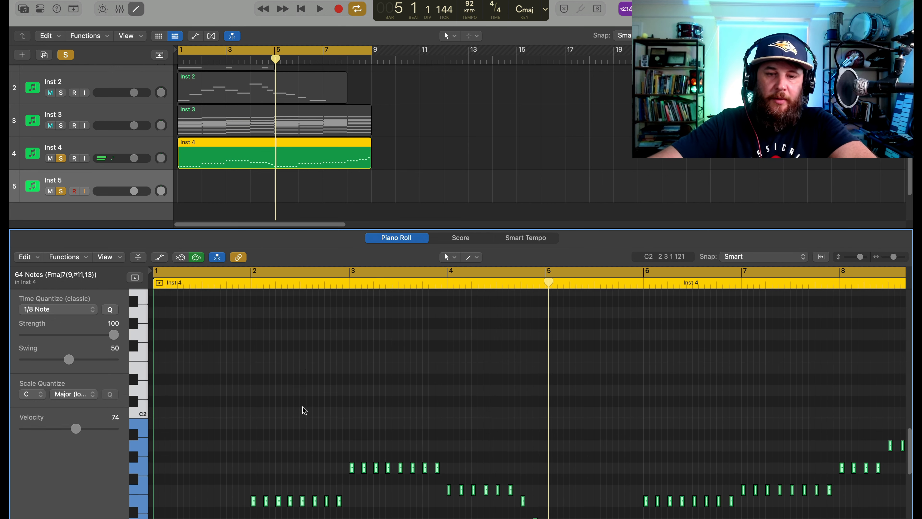